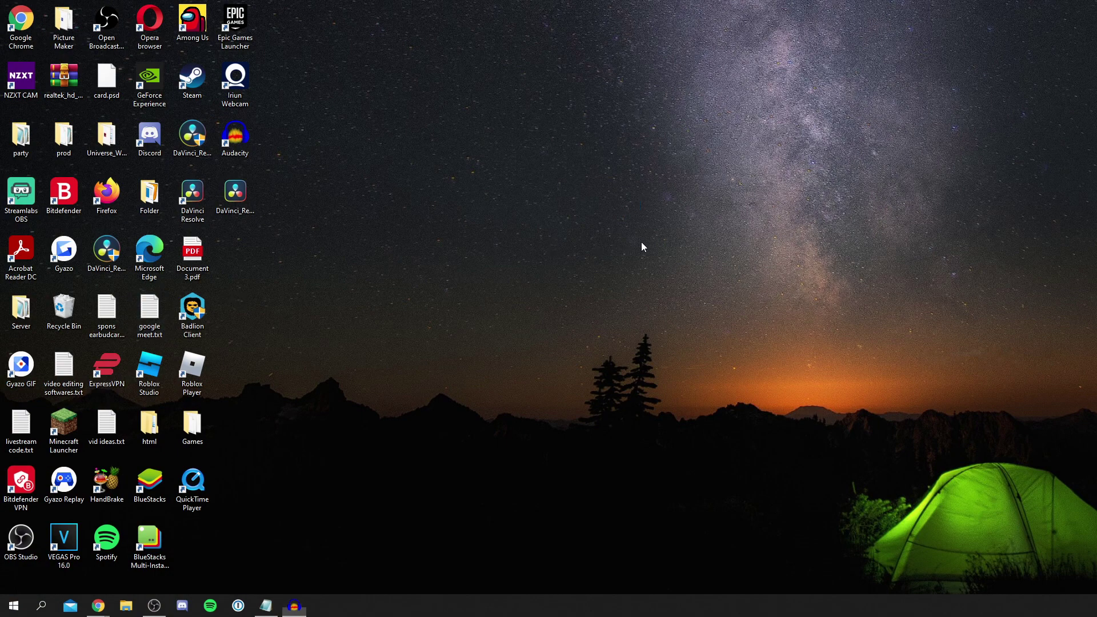
# Step: Launch NVIDIA Control Panel, confirm driver 456.71 on GTX 1660 in System Information, then close it
pyautogui.rightClick(638, 286)
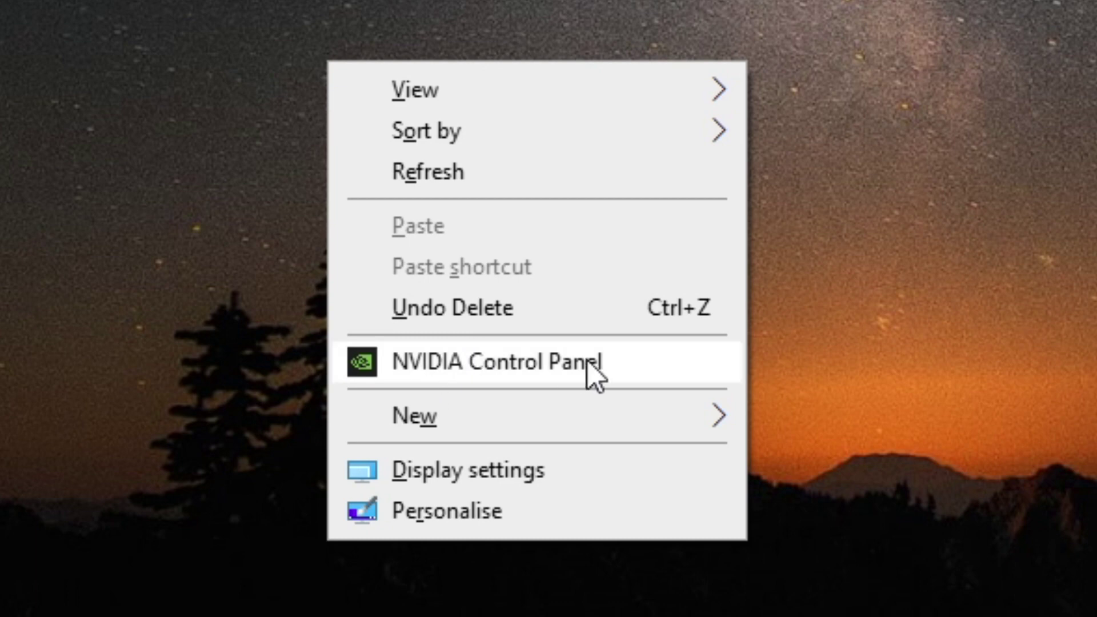
pyautogui.click(539, 361)
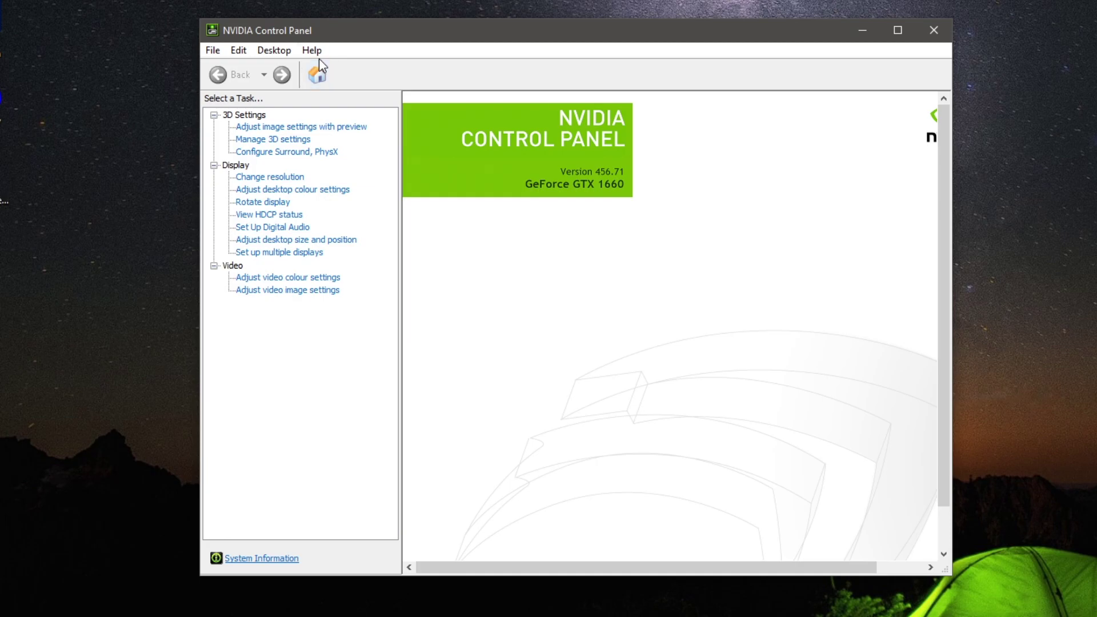
pyautogui.click(312, 51)
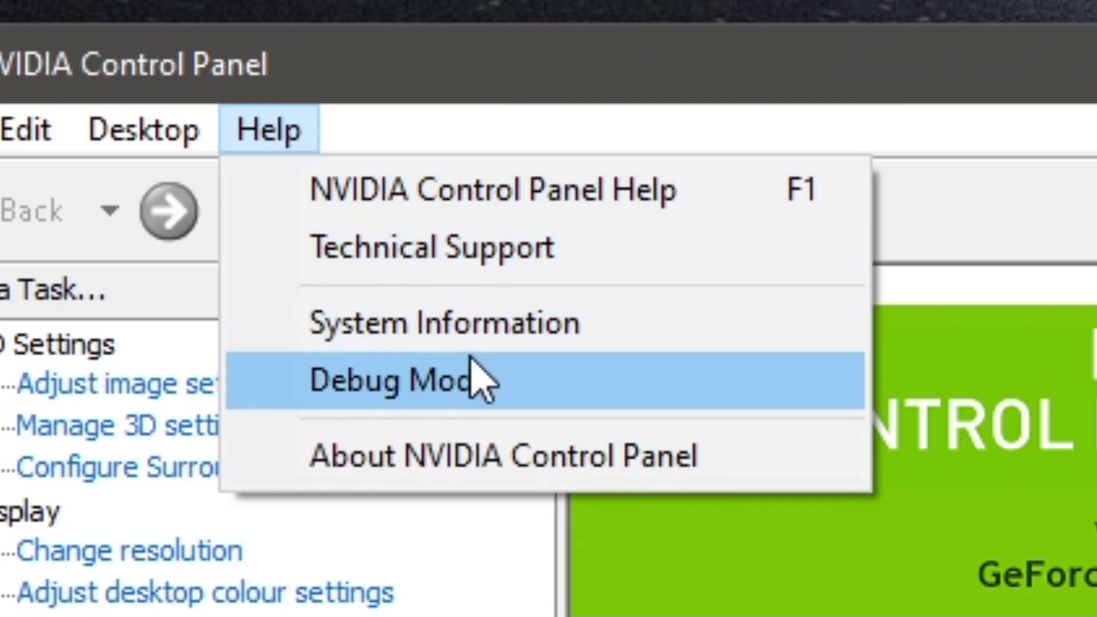
pyautogui.click(371, 110)
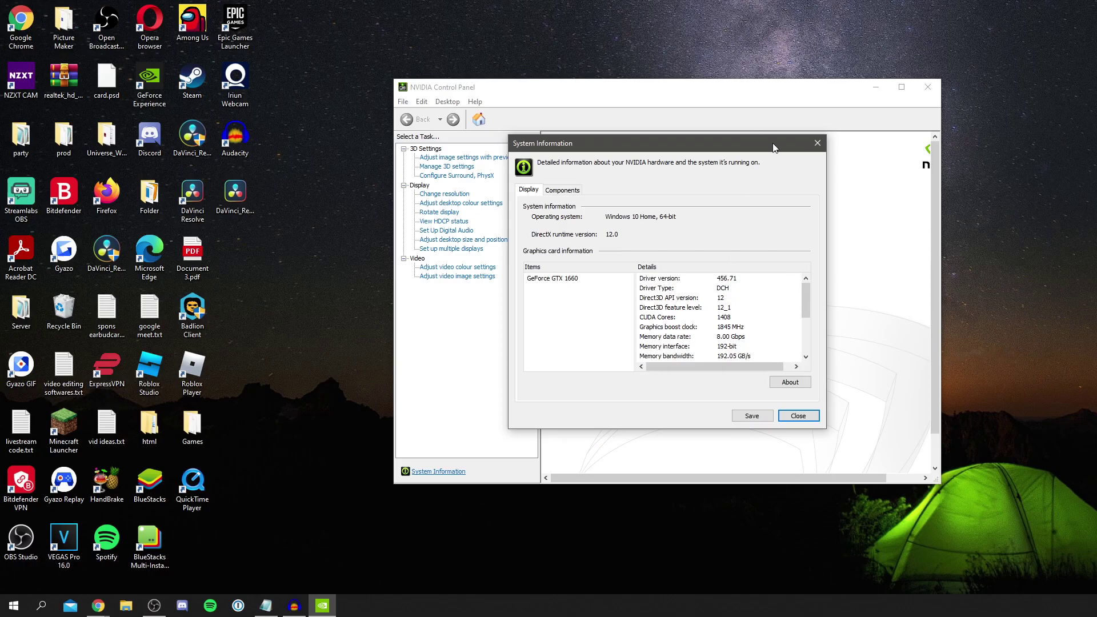
pyautogui.click(817, 144)
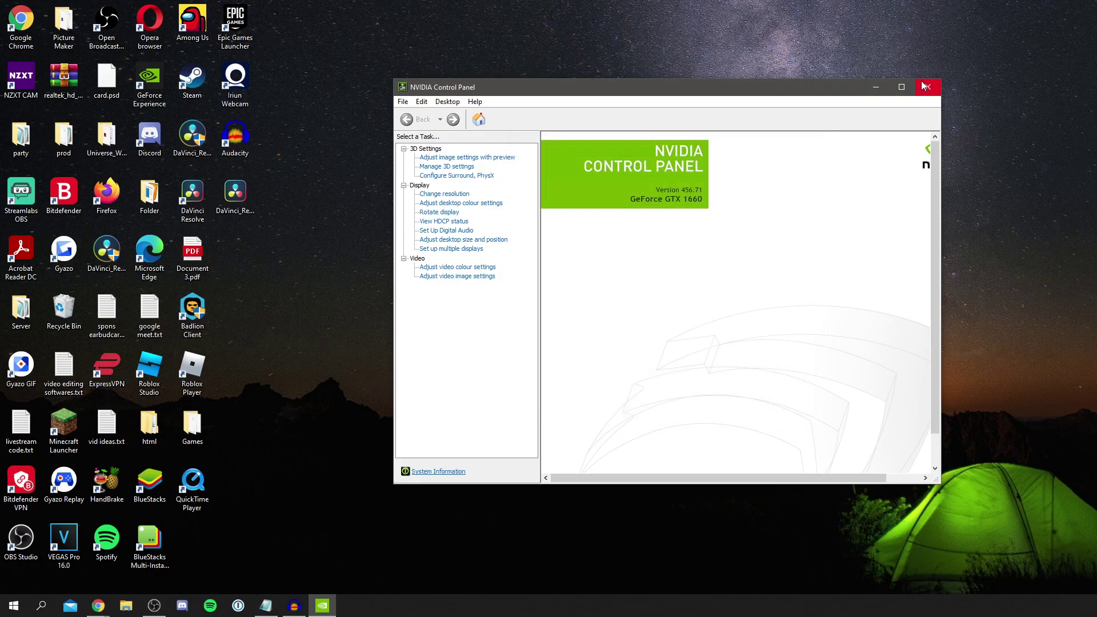
pyautogui.click(924, 86)
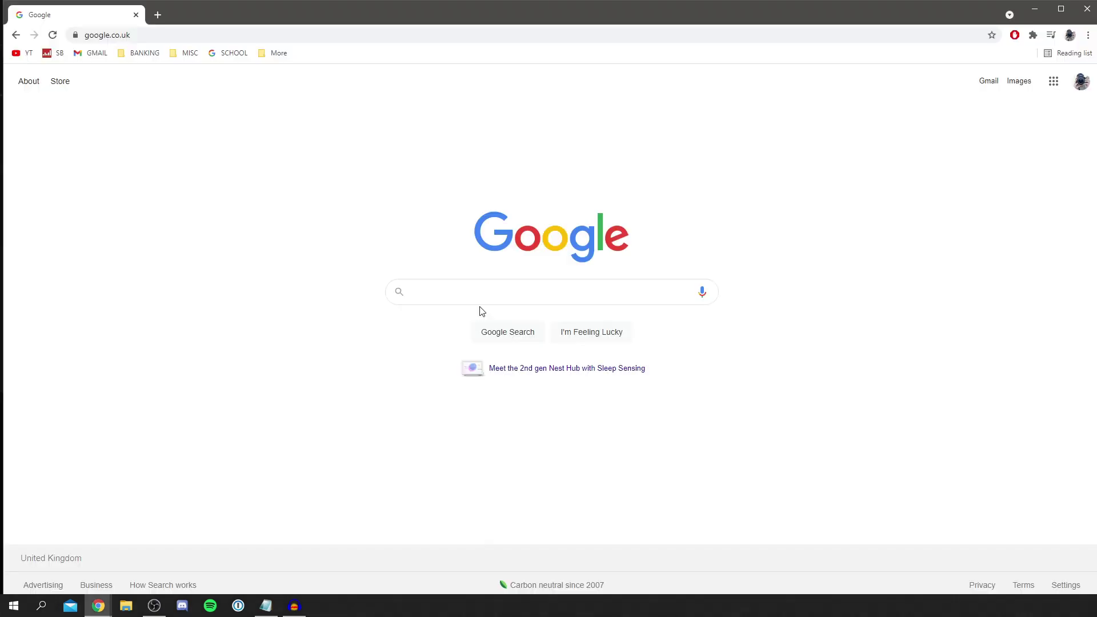
# Step: Search Google for 'geforce drivers' and open NVIDIA's official GeForce Drivers page
pyautogui.write('g')
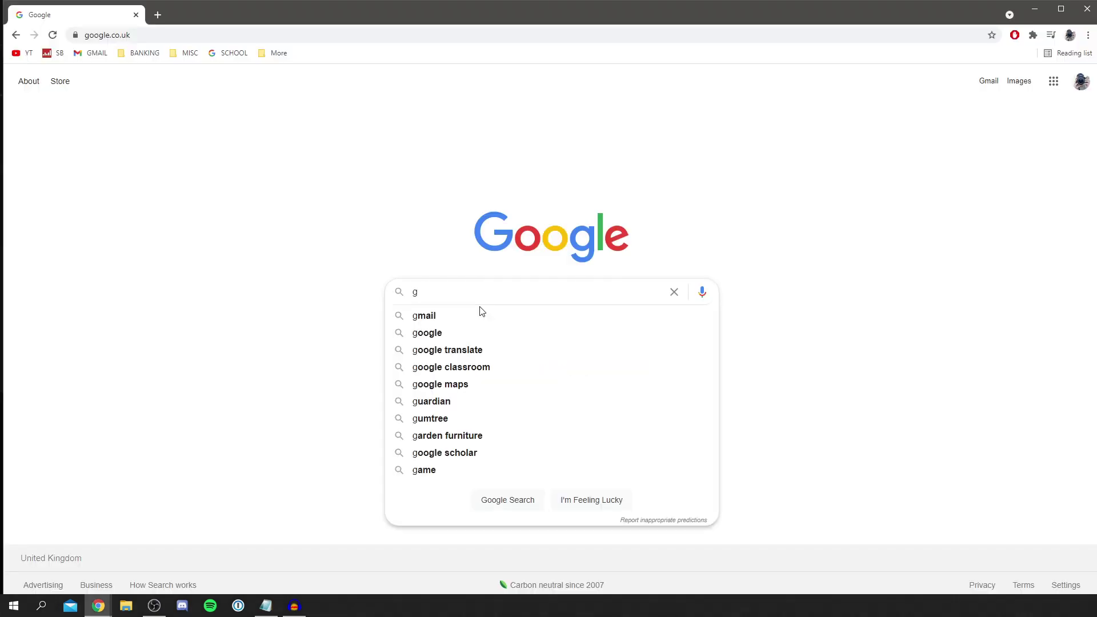
pyautogui.write('eoff')
pyautogui.press('BackSpace')
pyautogui.press('BackSpace')
pyautogui.press('BackSpace')
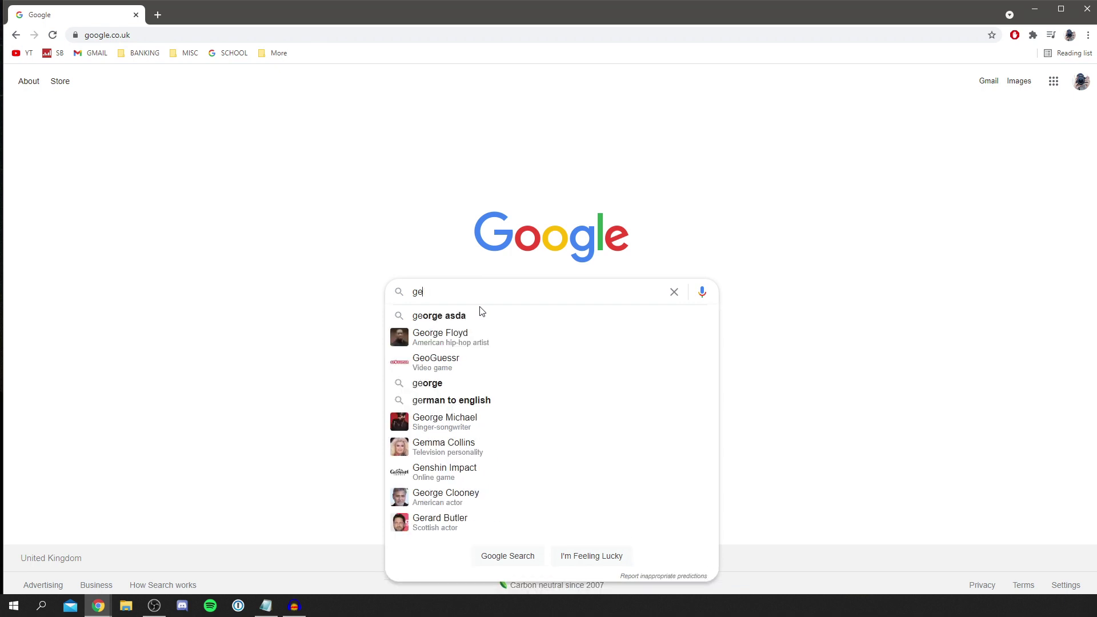
pyautogui.write('force')
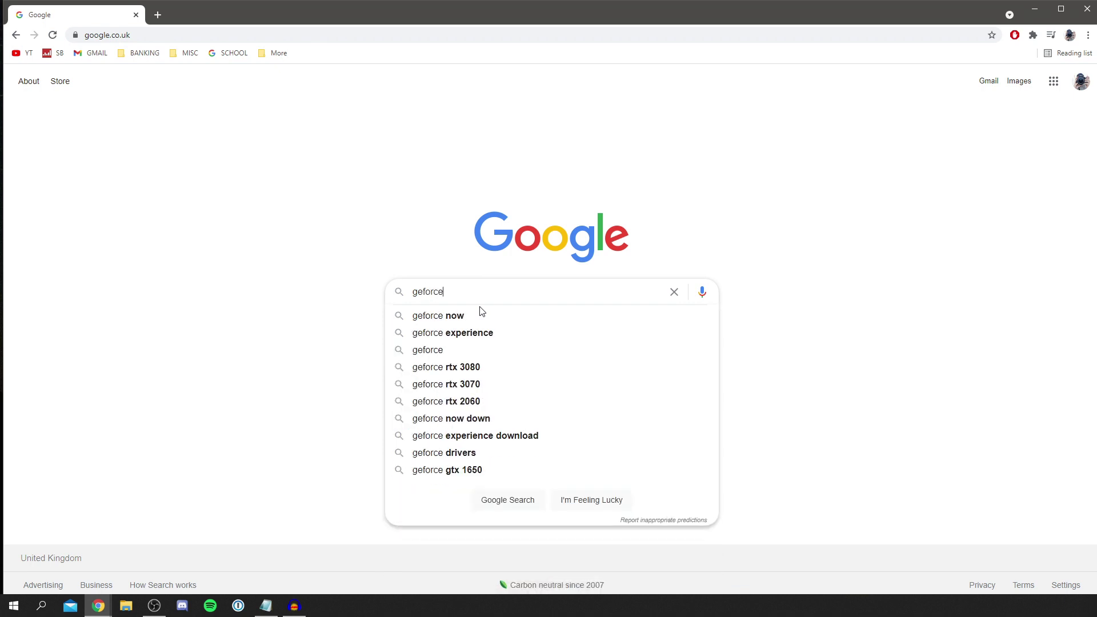
pyautogui.write(' drivers')
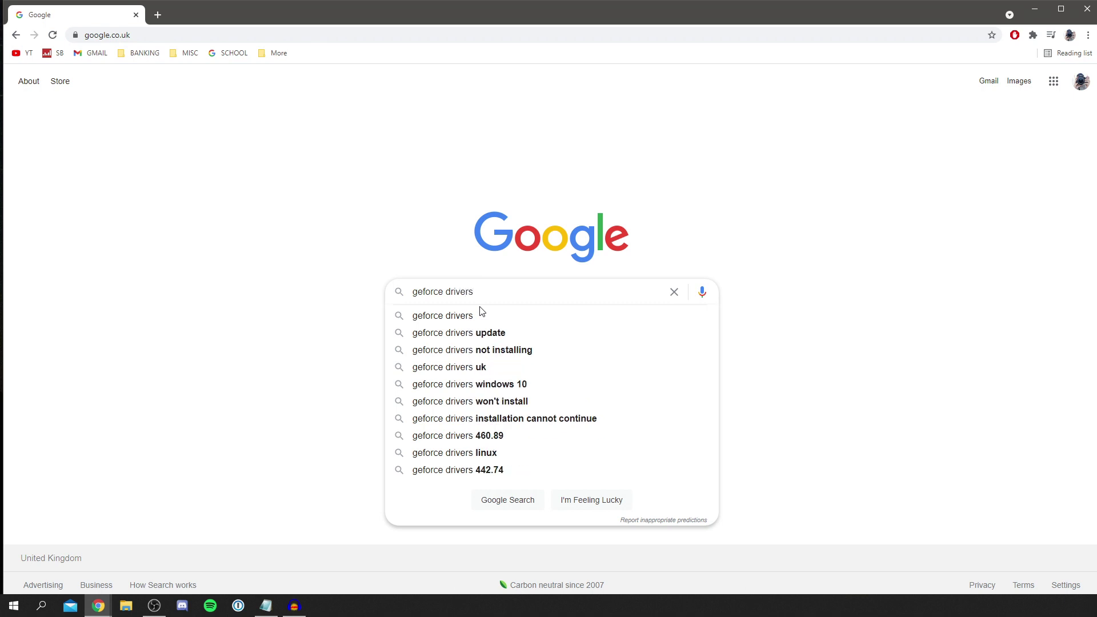
pyautogui.press('Return')
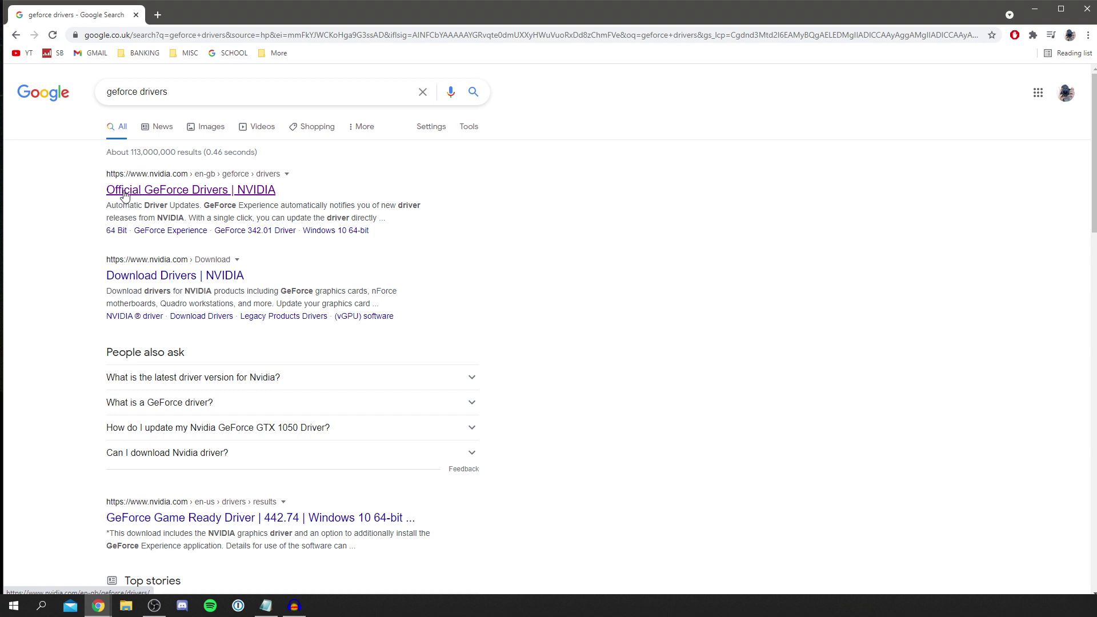
pyautogui.click(150, 189)
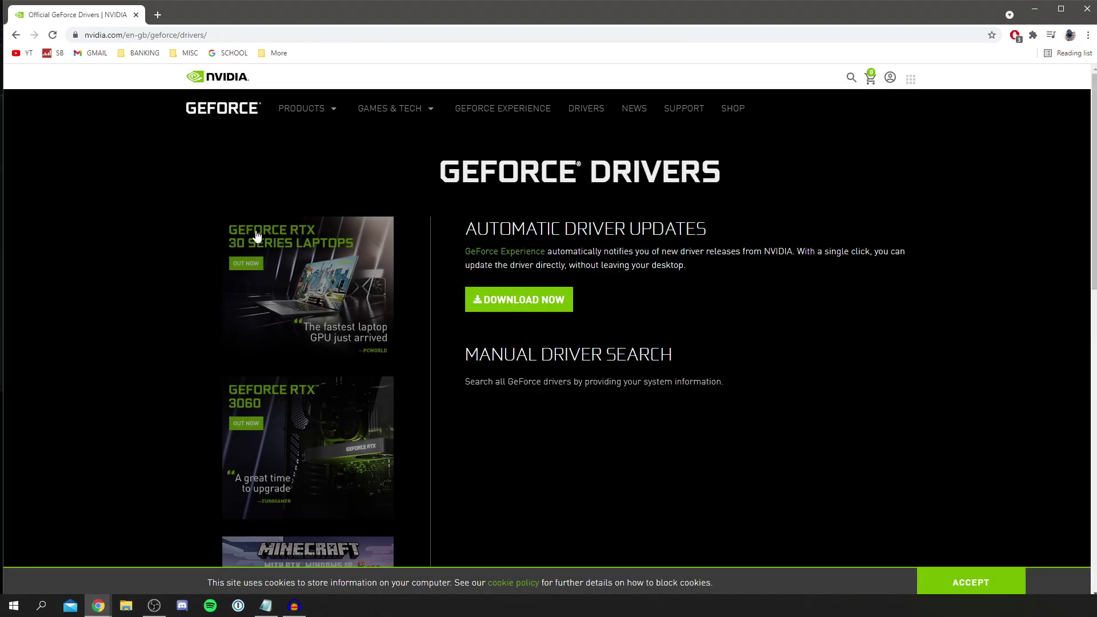
# Step: Accept the cookie notice on the GeForce Drivers page
pyautogui.scroll(-1, 925, 547)
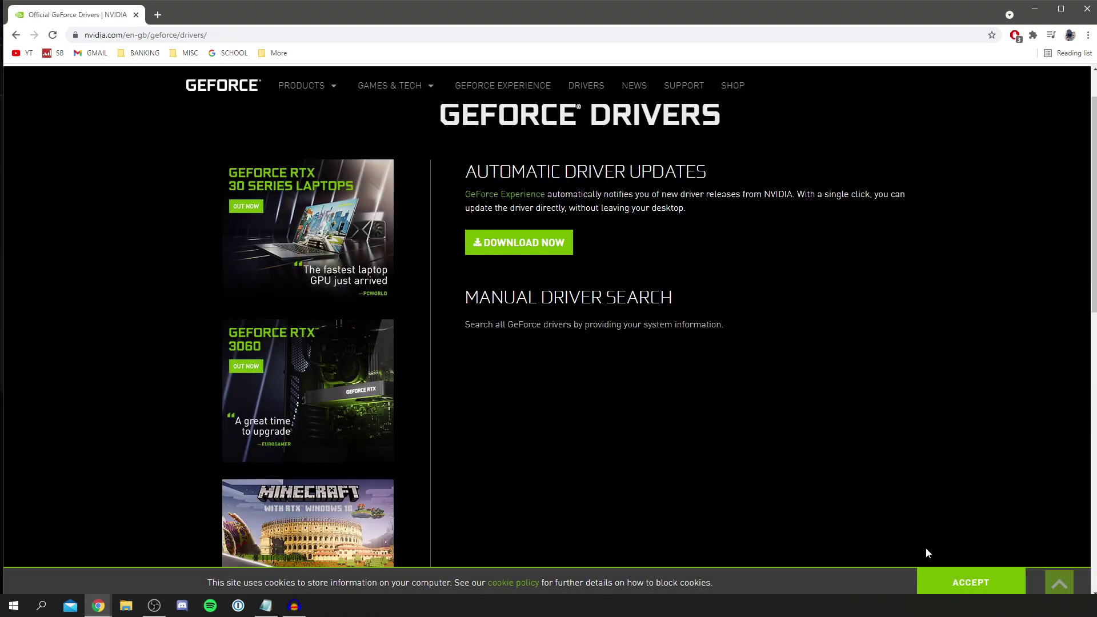
pyautogui.click(943, 583)
pyautogui.moveTo(488, 172); pyautogui.dragTo(630, 171)
pyautogui.click(630, 172)
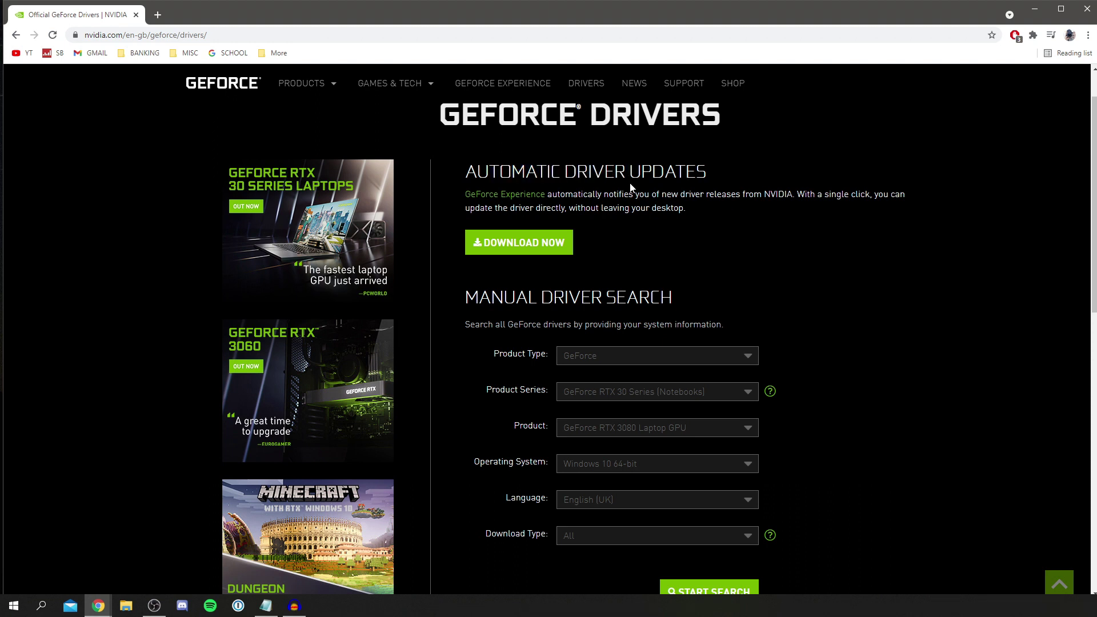
pyautogui.scroll(-2, 590, 210)
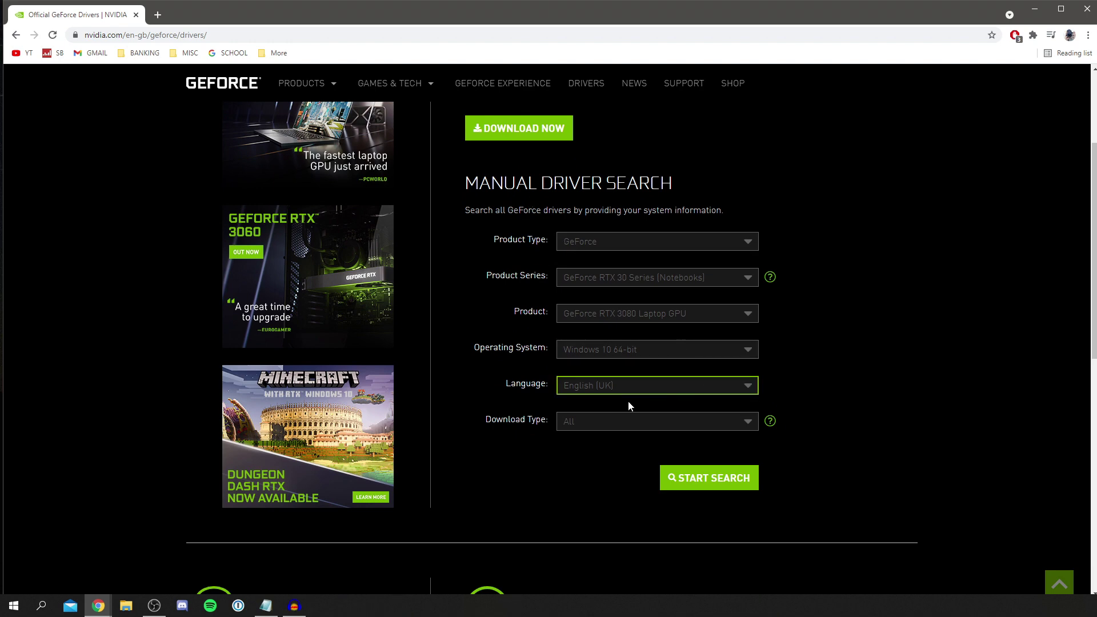
pyautogui.scroll(3, 546, 349)
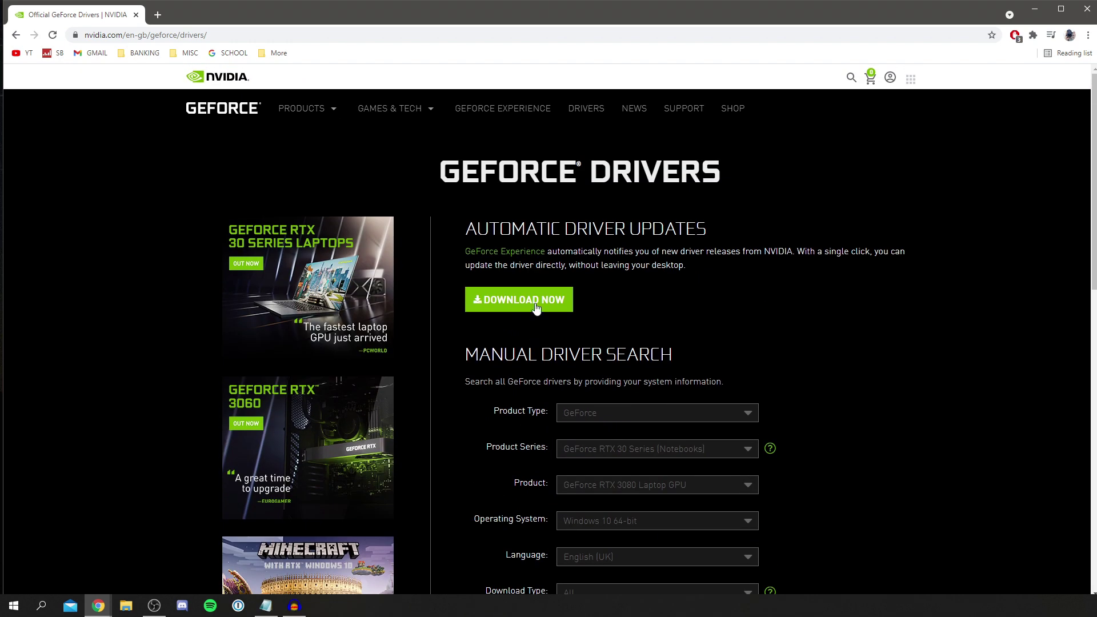
pyautogui.moveTo(561, 229); pyautogui.dragTo(656, 229)
pyautogui.click(569, 251)
# Step: Set Product Series to GeForce 16 Series and search for GTX 1660 drivers
pyautogui.scroll(-2, 657, 288)
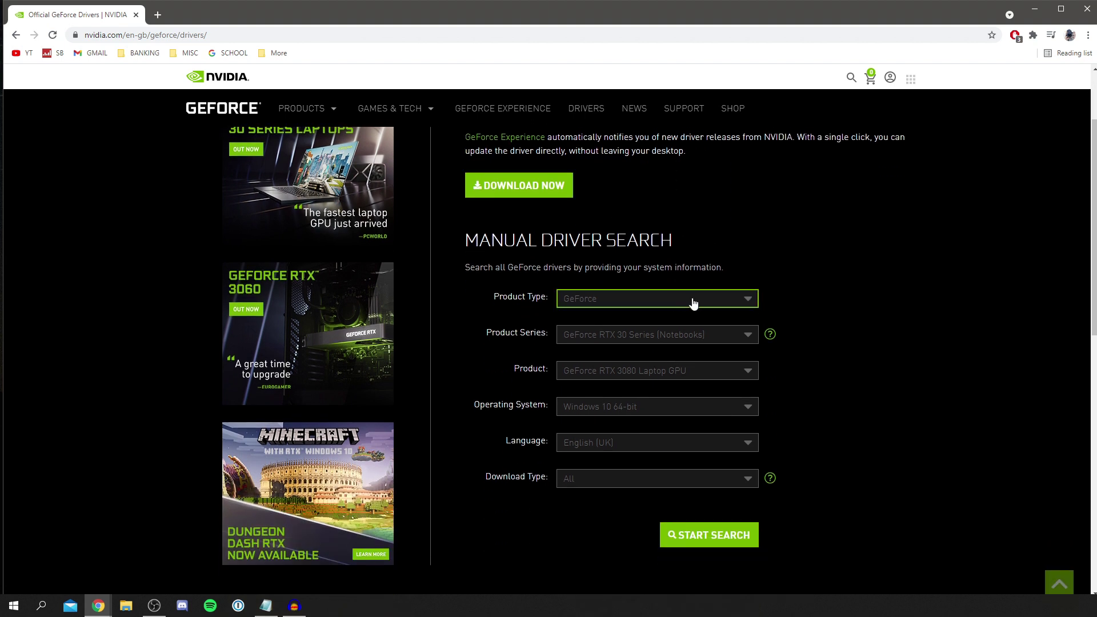
pyautogui.click(587, 340)
pyautogui.scroll(-1, 611, 423)
pyautogui.scroll(-1, 624, 423)
pyautogui.scroll(3, 626, 422)
pyautogui.click(645, 507)
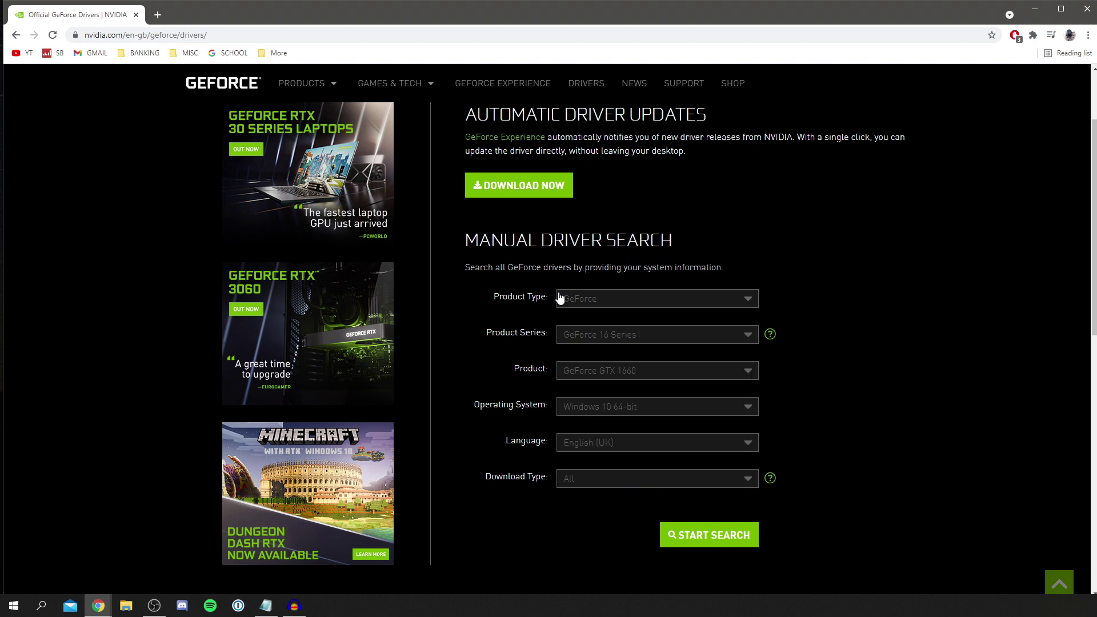
pyautogui.click(697, 537)
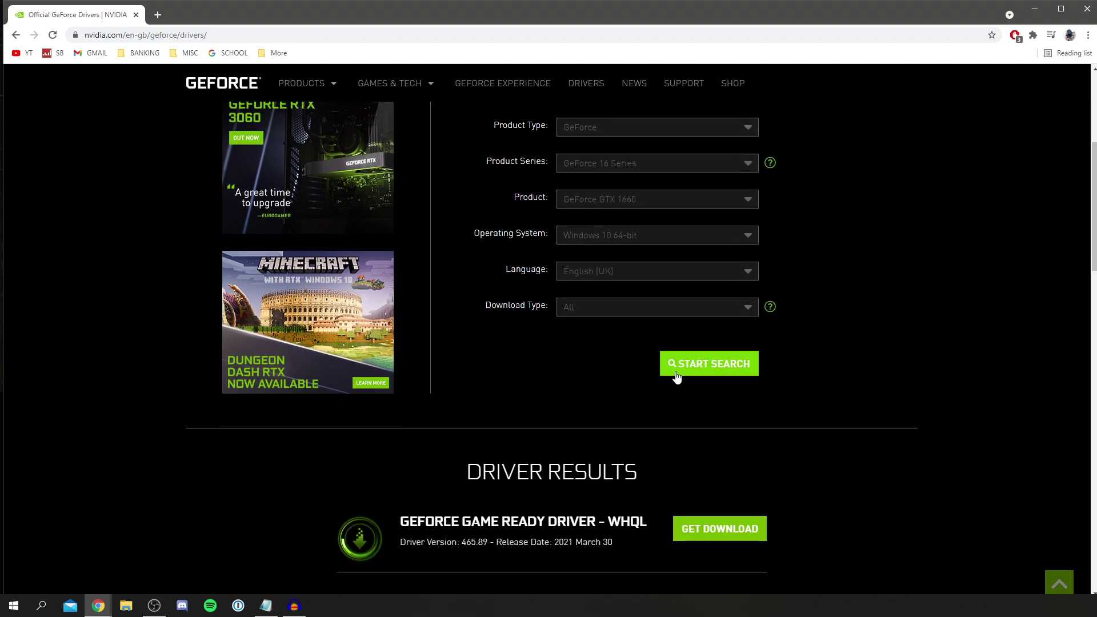
# Step: Open the download details for Game Ready Driver 465.89 from the driver results
pyautogui.scroll(-1, 629, 382)
pyautogui.scroll(-2, 574, 386)
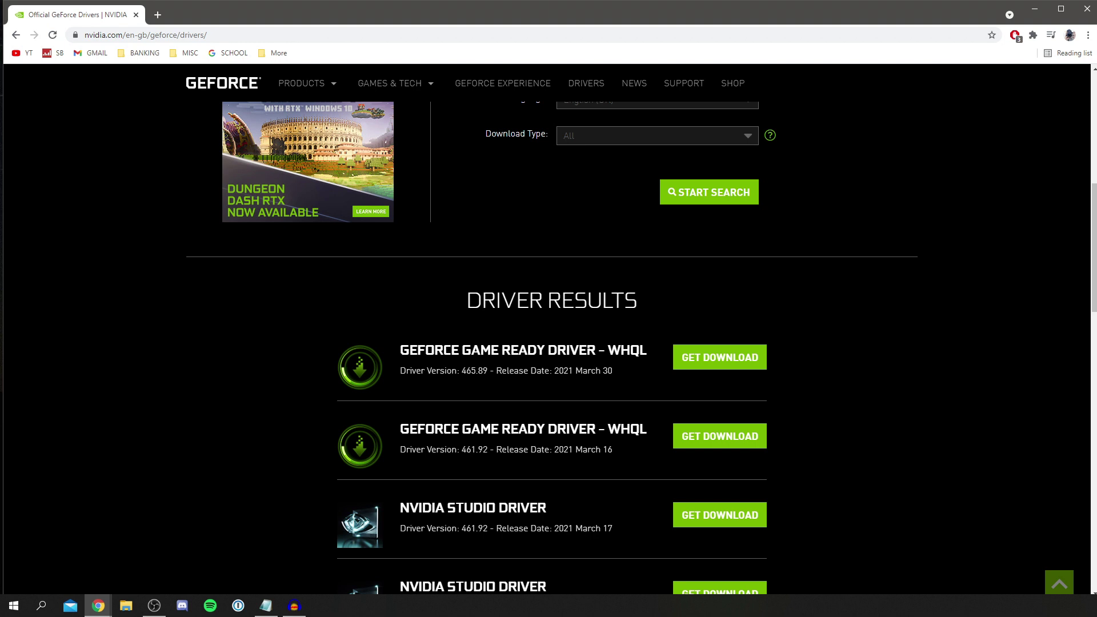
pyautogui.click(746, 362)
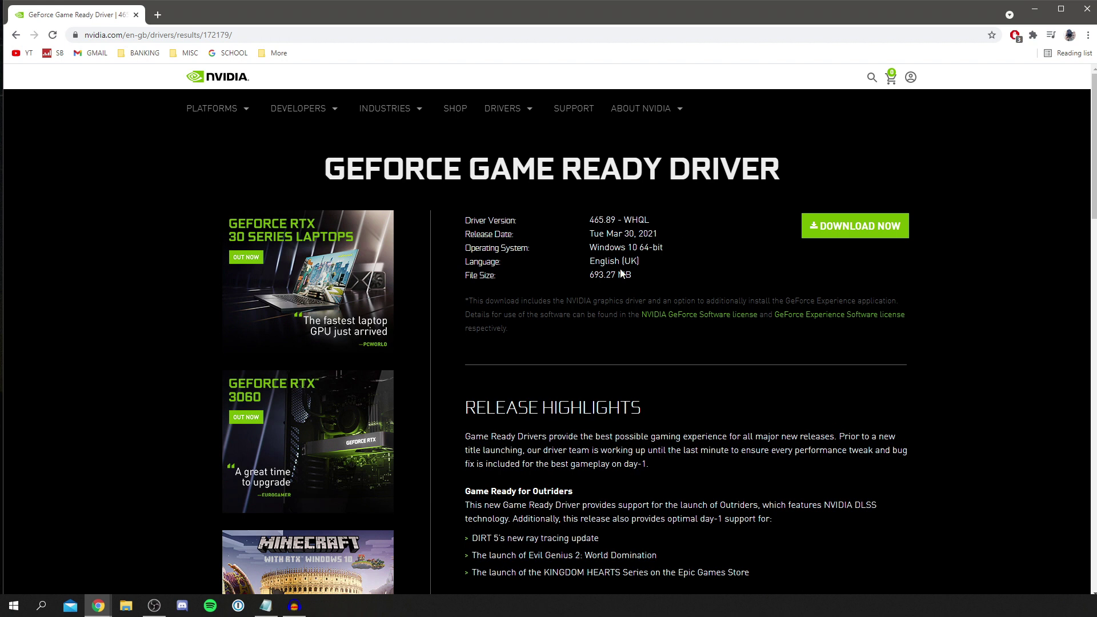
# Step: Download Game Ready Driver 465.89 and run the NVIDIA Installer to install it
pyautogui.click(833, 232)
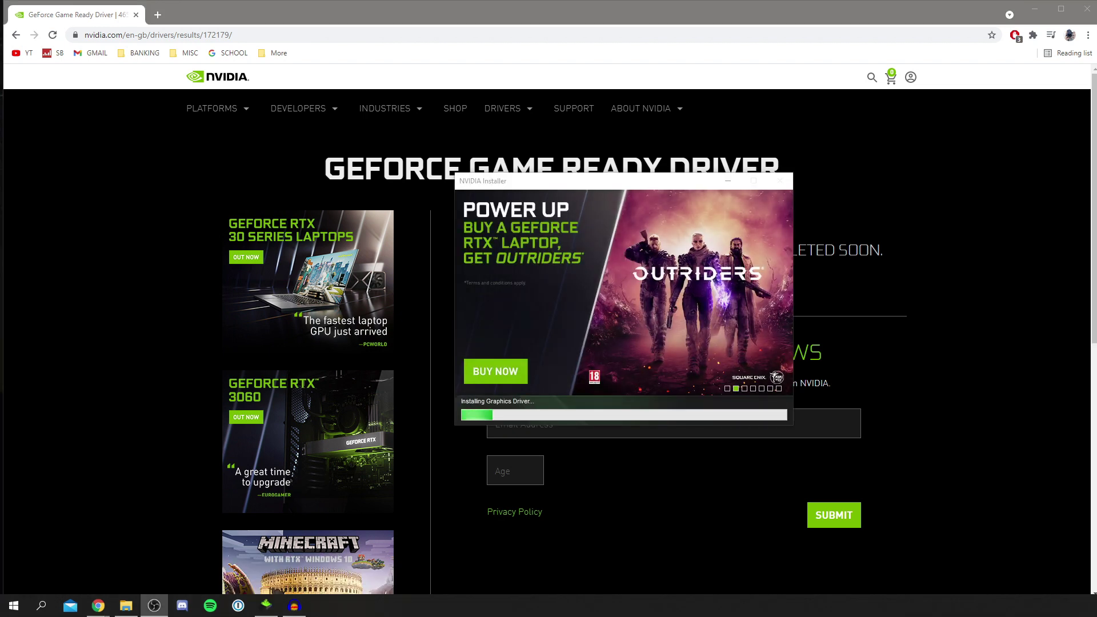
pyautogui.click(518, 181)
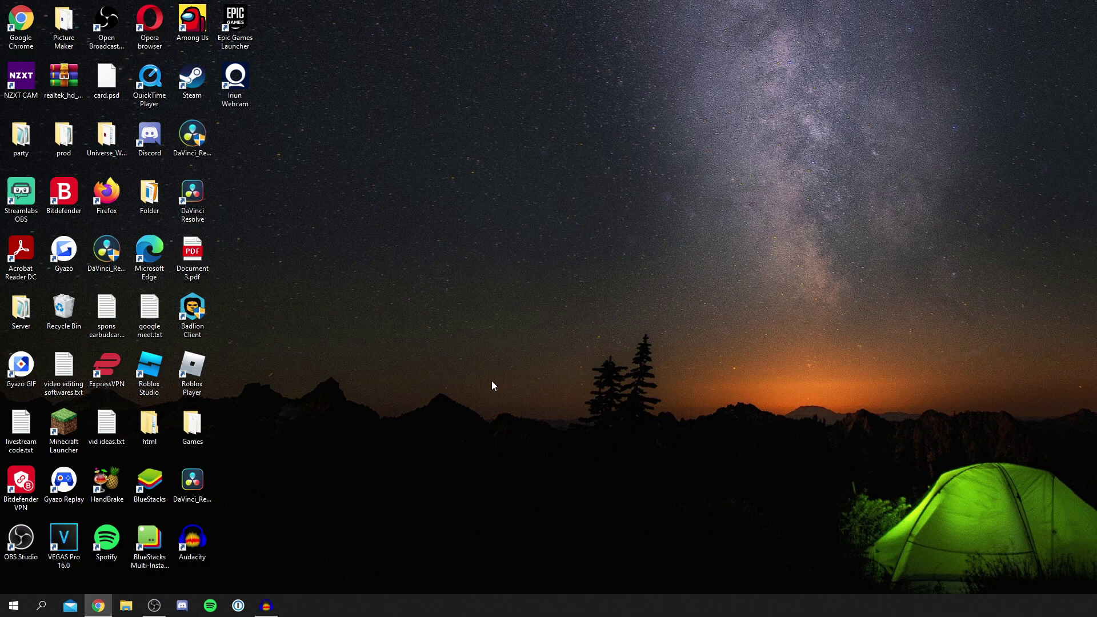
# Step: Reopen NVIDIA Control Panel from the desktop and move its window left
pyautogui.rightClick(494, 311)
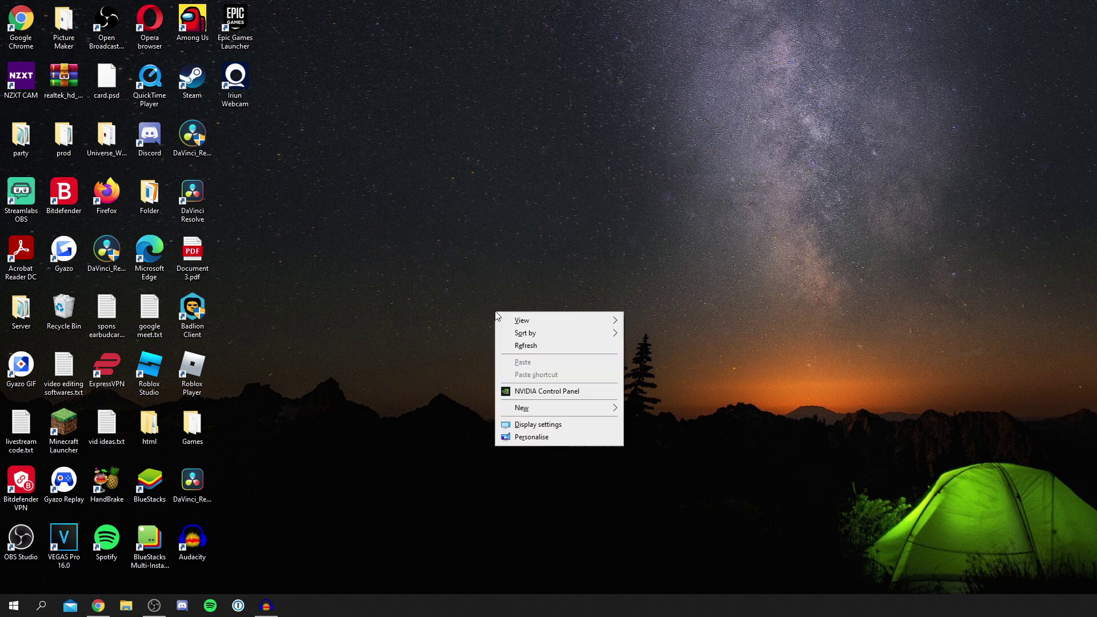
pyautogui.click(533, 390)
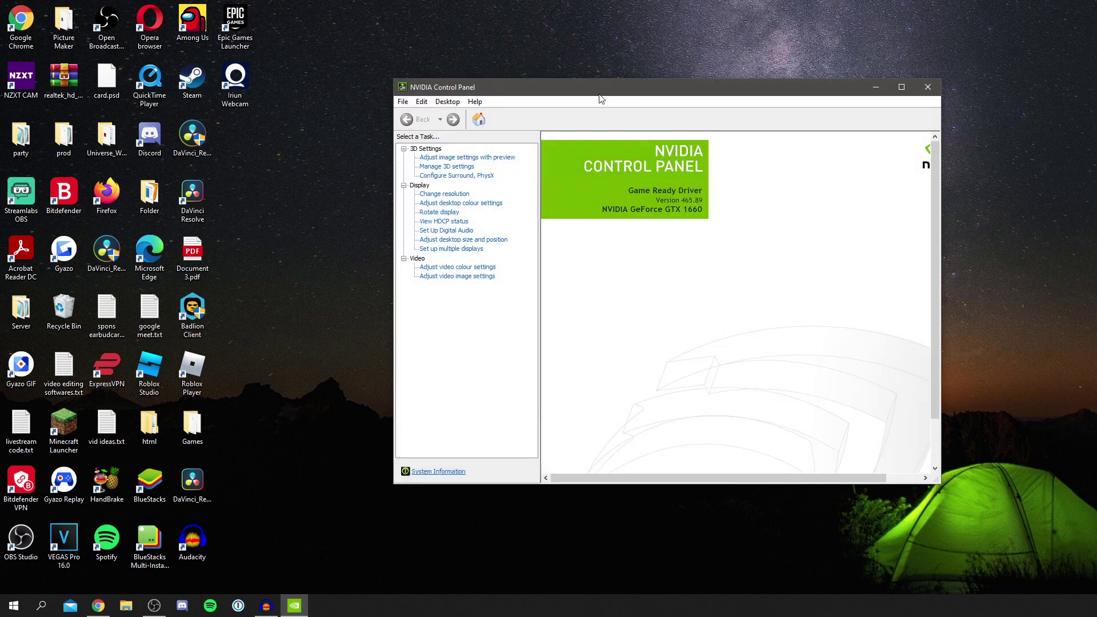
pyautogui.moveTo(601, 99); pyautogui.dragTo(500, 111)
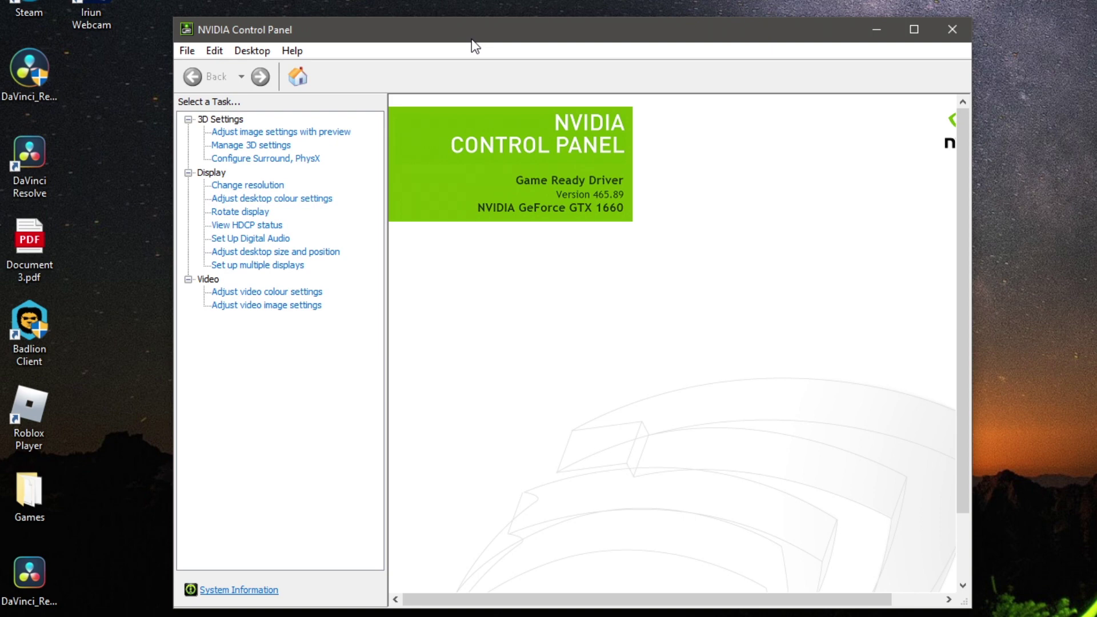
pyautogui.moveTo(257, 30); pyautogui.dragTo(233, 23)
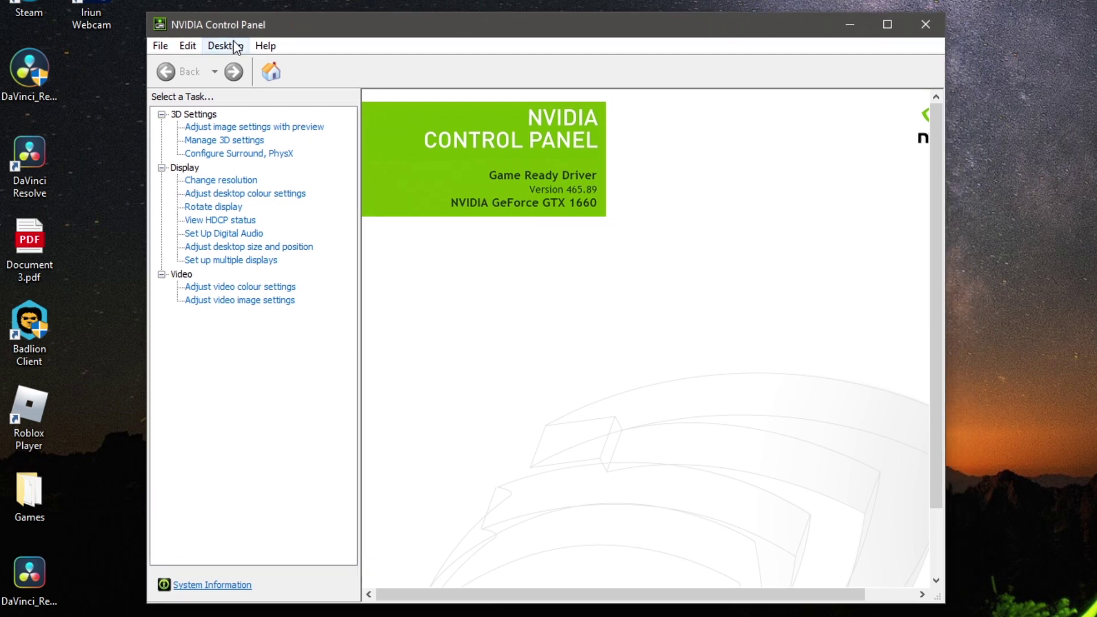
# Step: Apply 'Use the advanced 3D image settings' and go to Manage 3D Settings
pyautogui.click(235, 131)
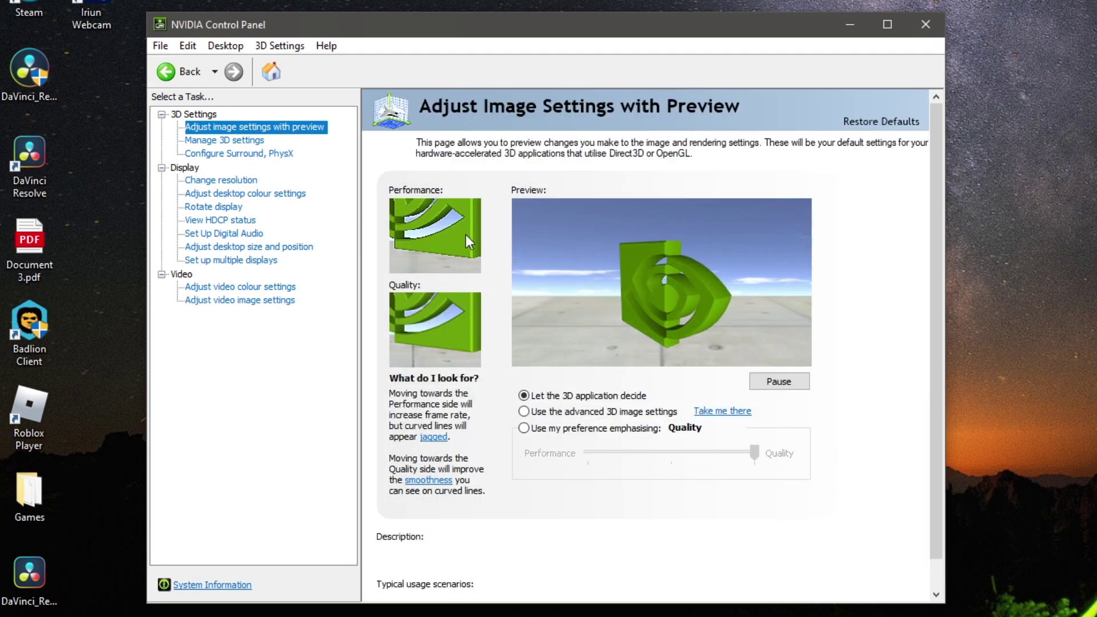
pyautogui.moveTo(574, 414)
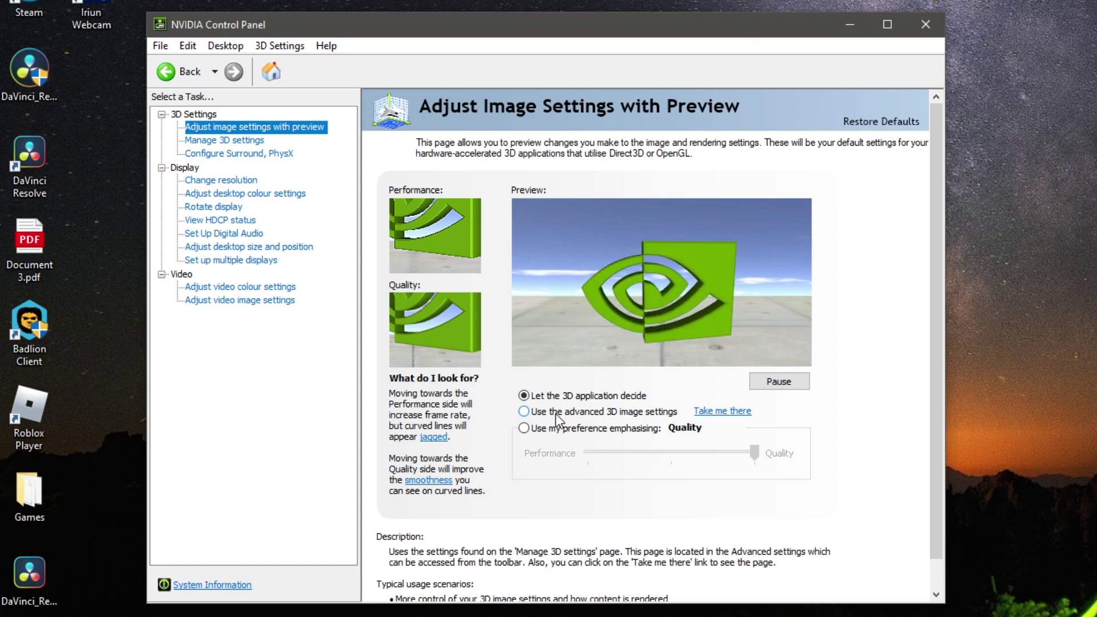
pyautogui.click(555, 413)
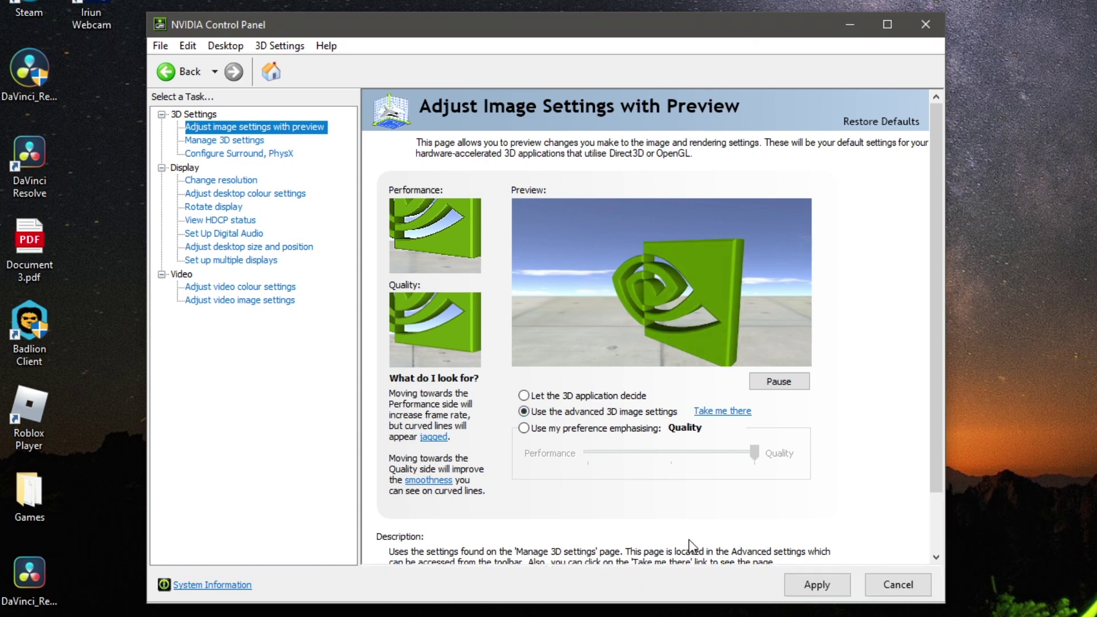
pyautogui.click(814, 584)
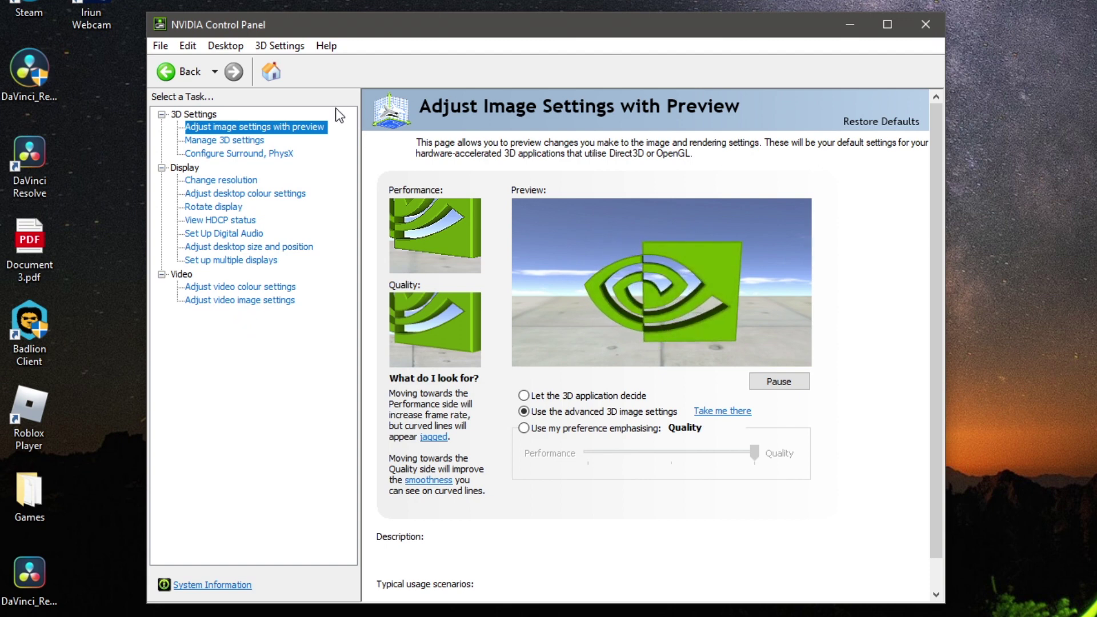
pyautogui.click(212, 141)
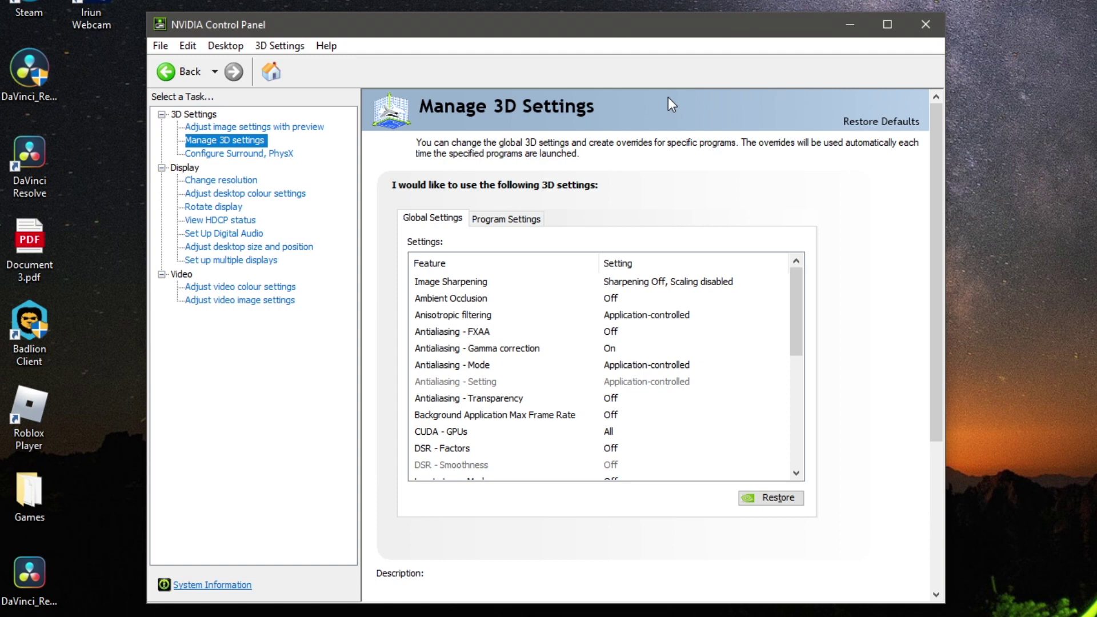
# Step: Turn Image Sharpening on with GPU scaling (sharpen 0.50, film grain 0.17) and apply
pyautogui.click(640, 284)
pyautogui.click(641, 288)
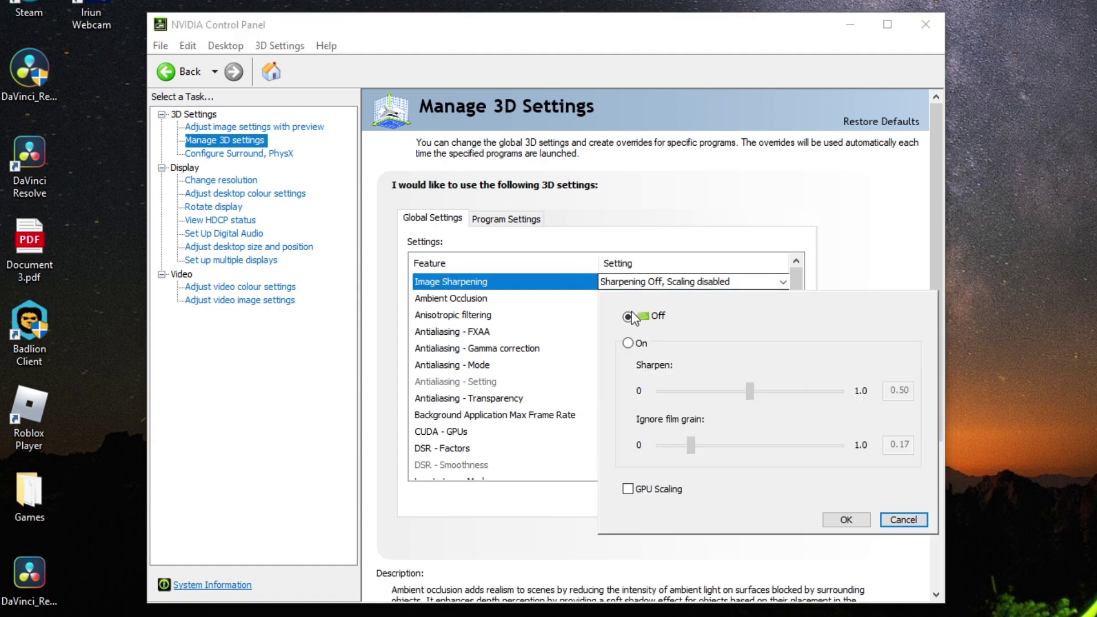
pyautogui.click(636, 345)
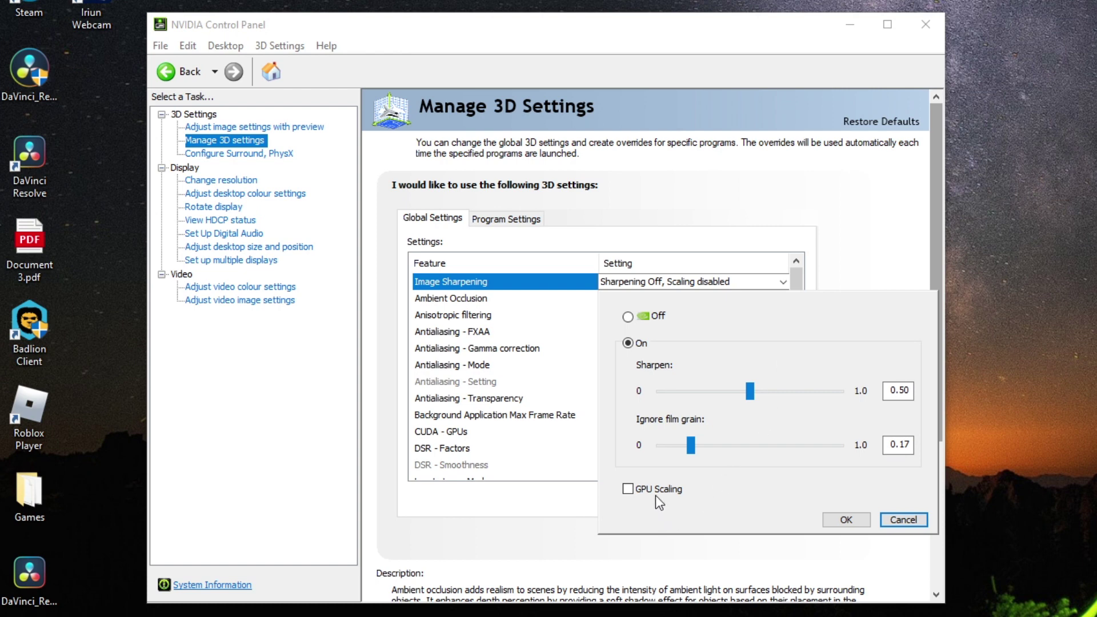
pyautogui.click(631, 488)
pyautogui.click(846, 519)
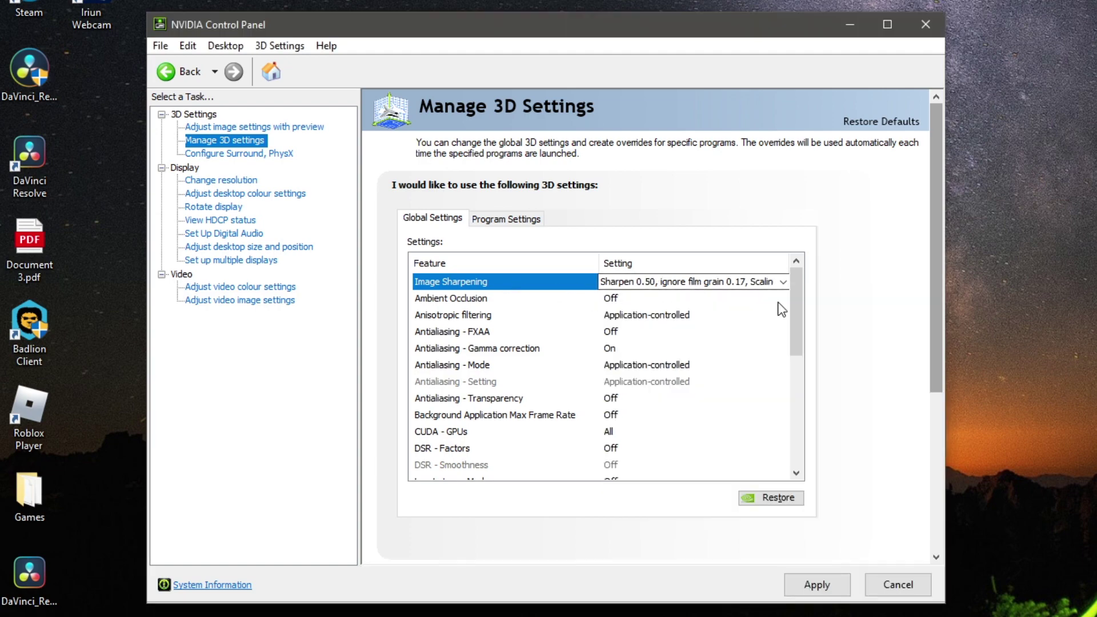
pyautogui.click(833, 587)
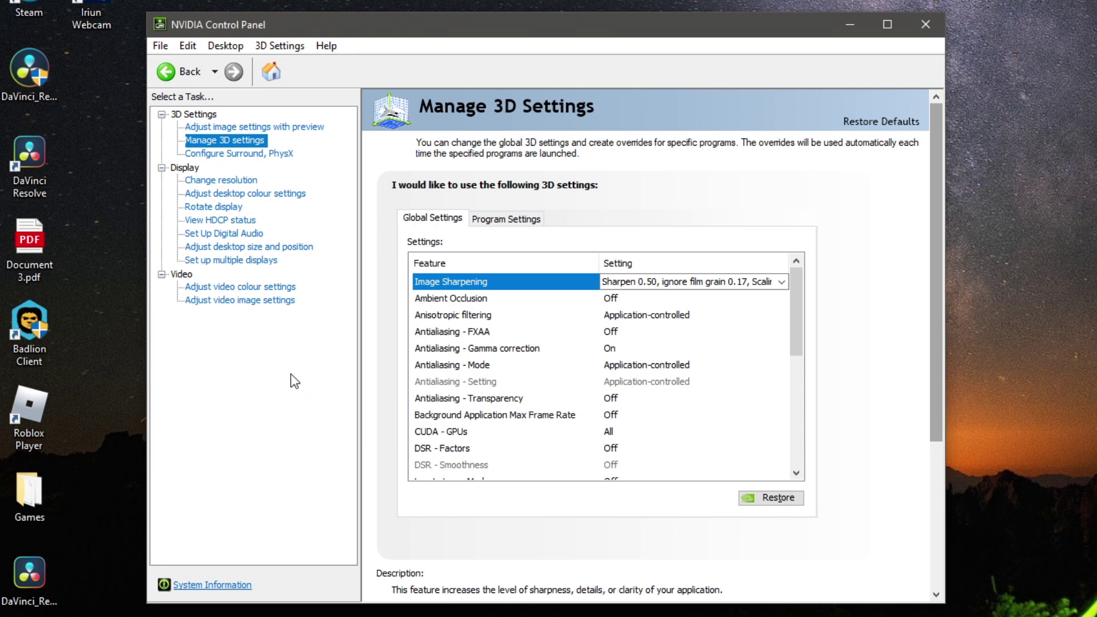
# Step: Choose Performance for the Ambient Occlusion feature in Global Settings
pyautogui.click(469, 303)
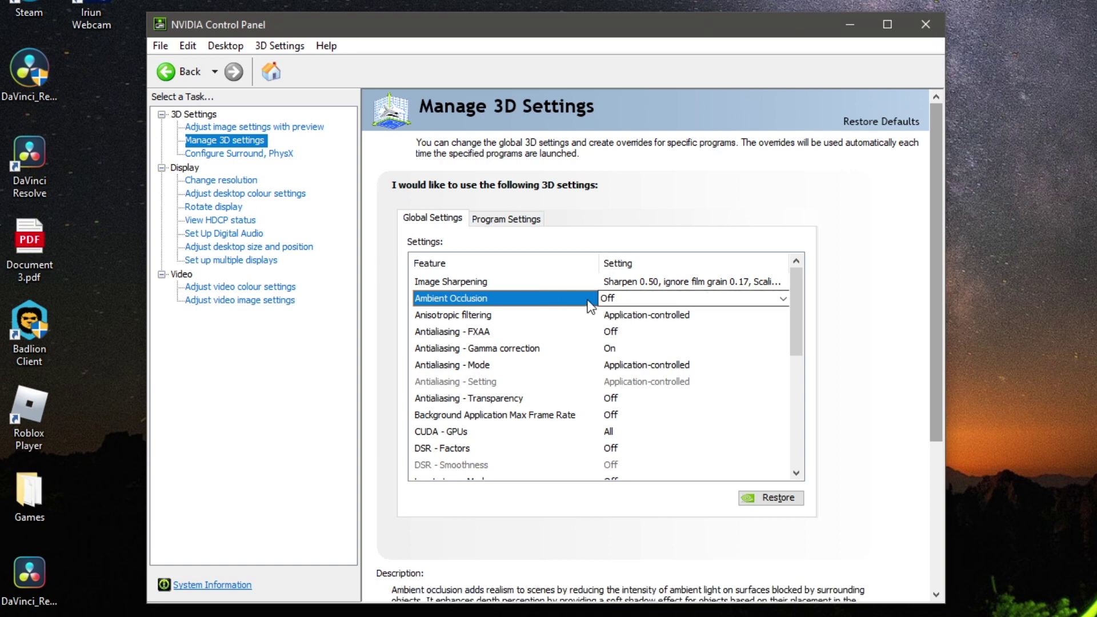
pyautogui.click(616, 300)
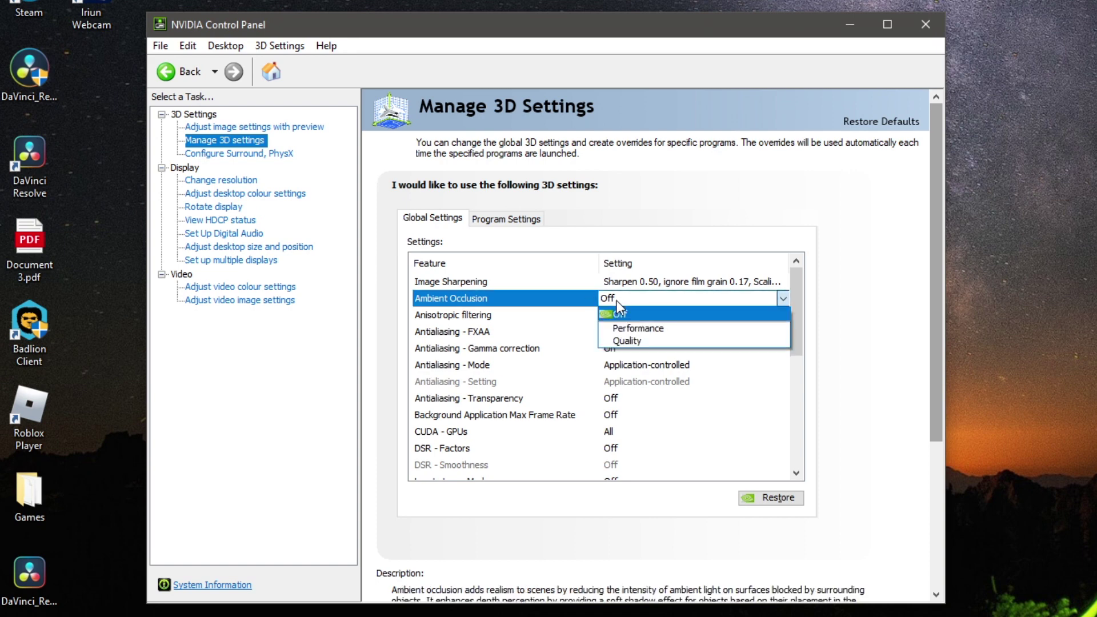
pyautogui.click(644, 328)
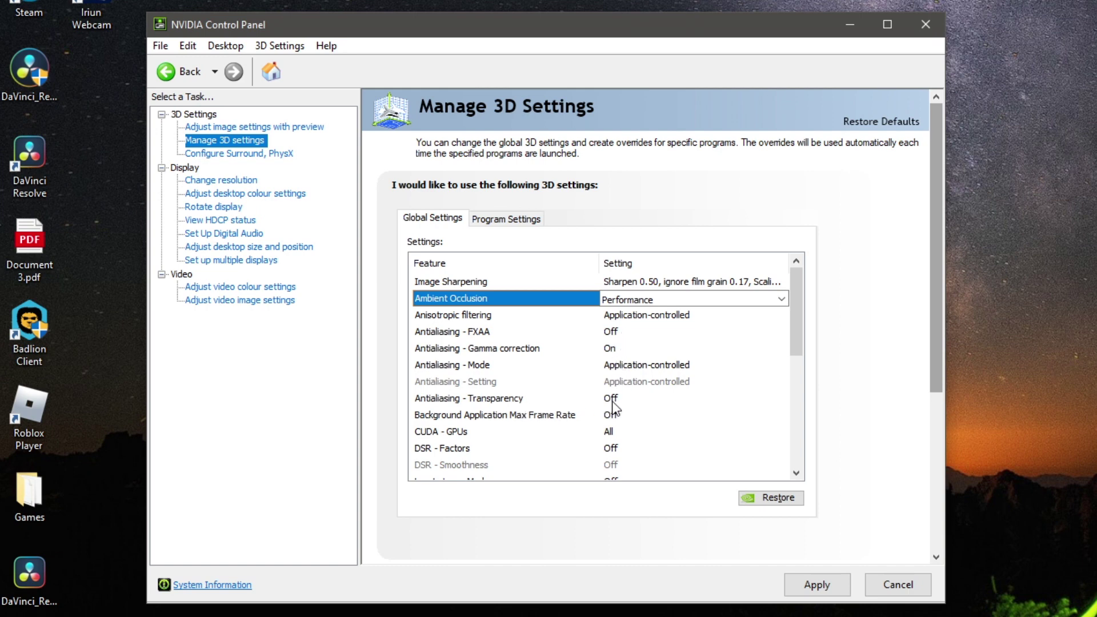
pyautogui.click(453, 429)
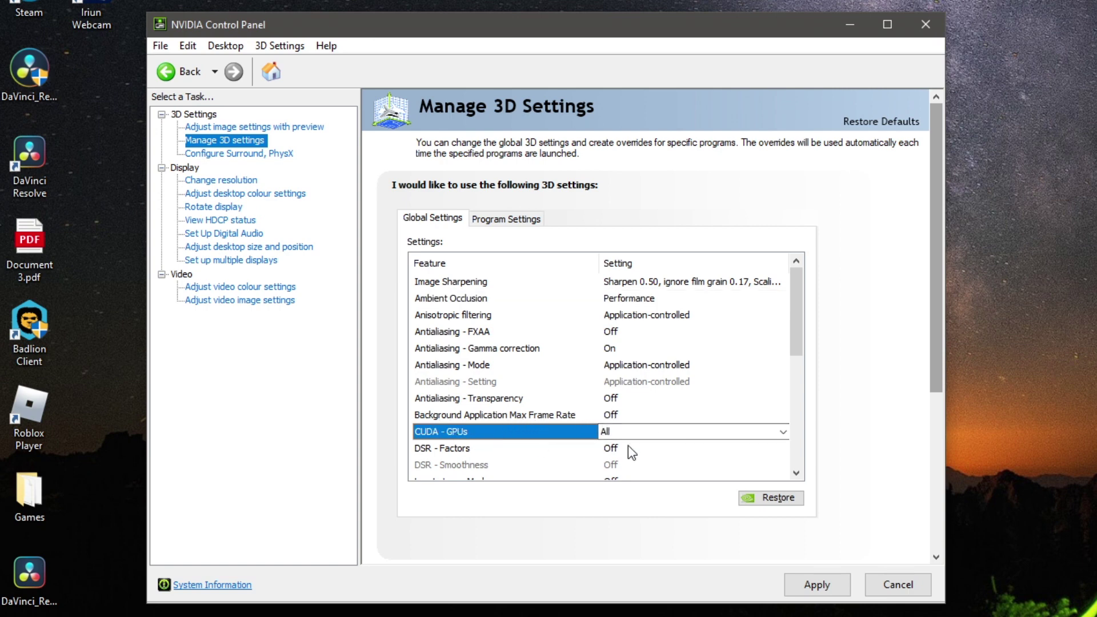
# Step: Switch the Low Latency Mode feature to On in Global Settings
pyautogui.scroll(-4, 625, 445)
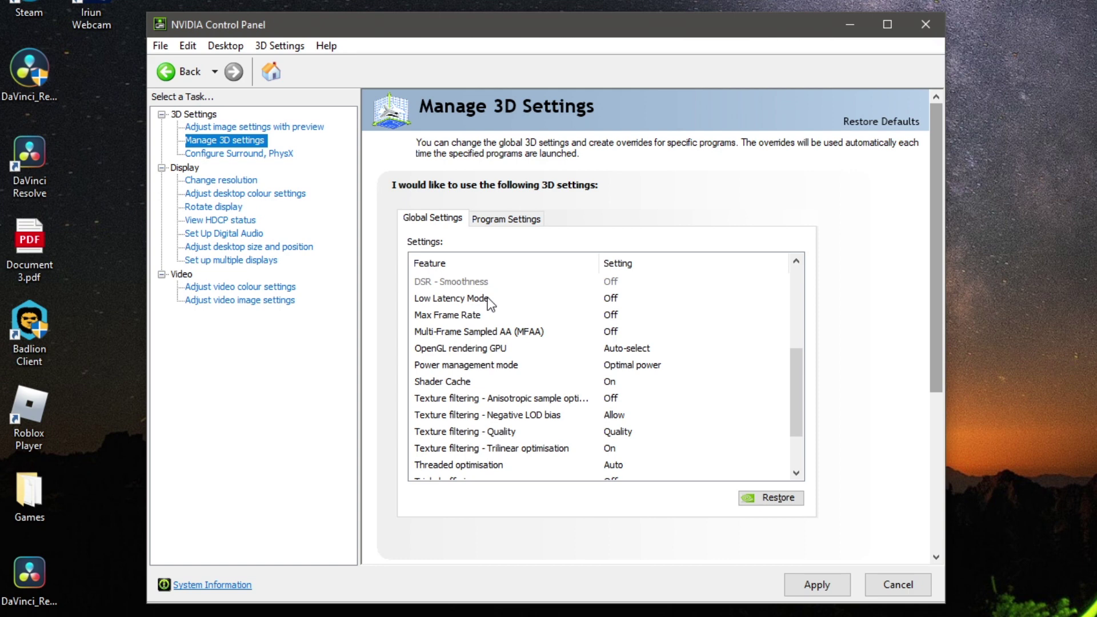
pyautogui.click(626, 299)
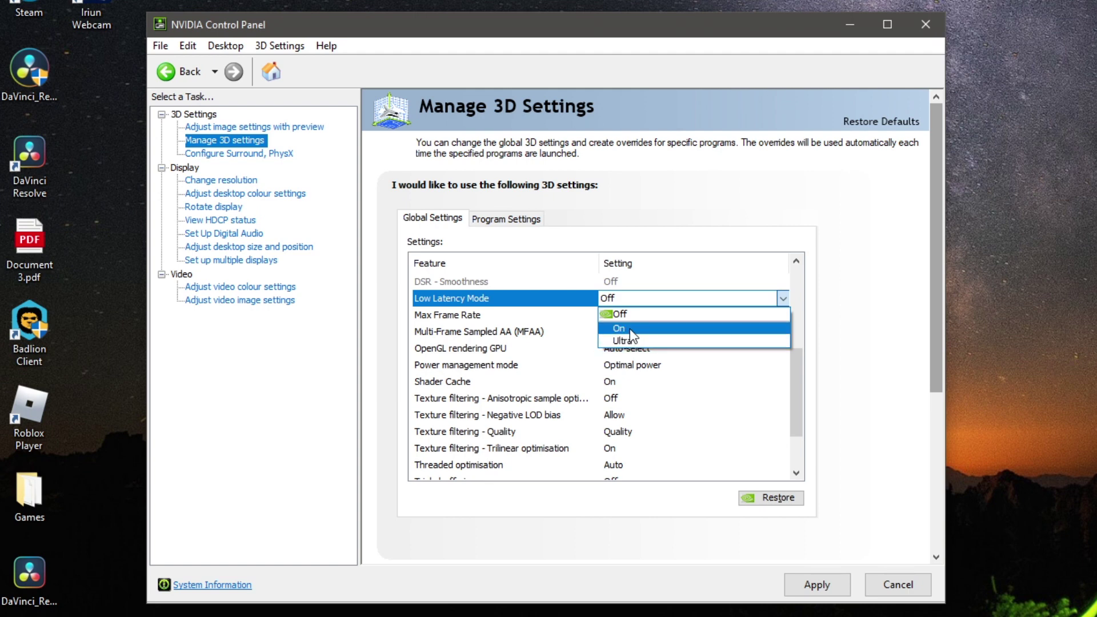
pyautogui.click(630, 328)
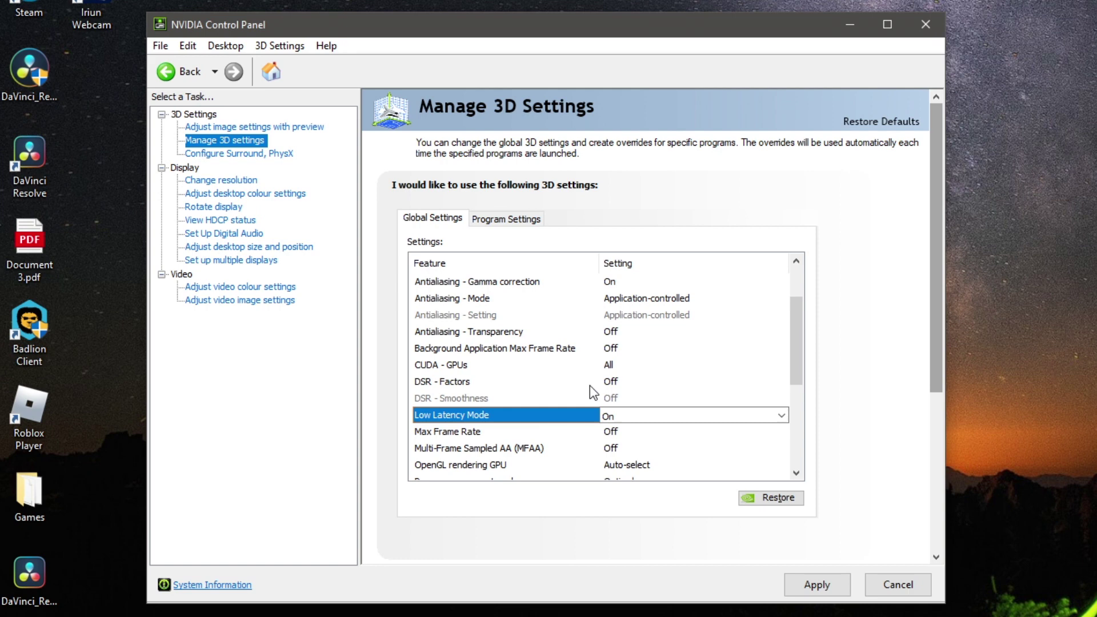
pyautogui.scroll(-2, 514, 371)
pyautogui.click(451, 331)
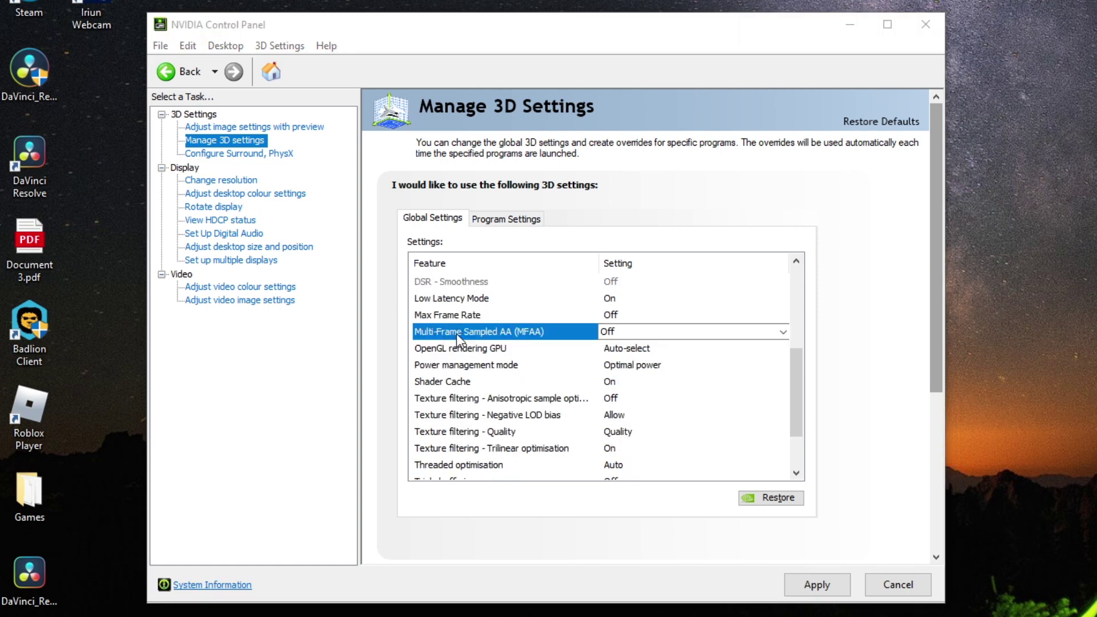
pyautogui.click(636, 321)
pyautogui.click(627, 376)
pyautogui.moveTo(648, 410); pyautogui.dragTo(675, 414)
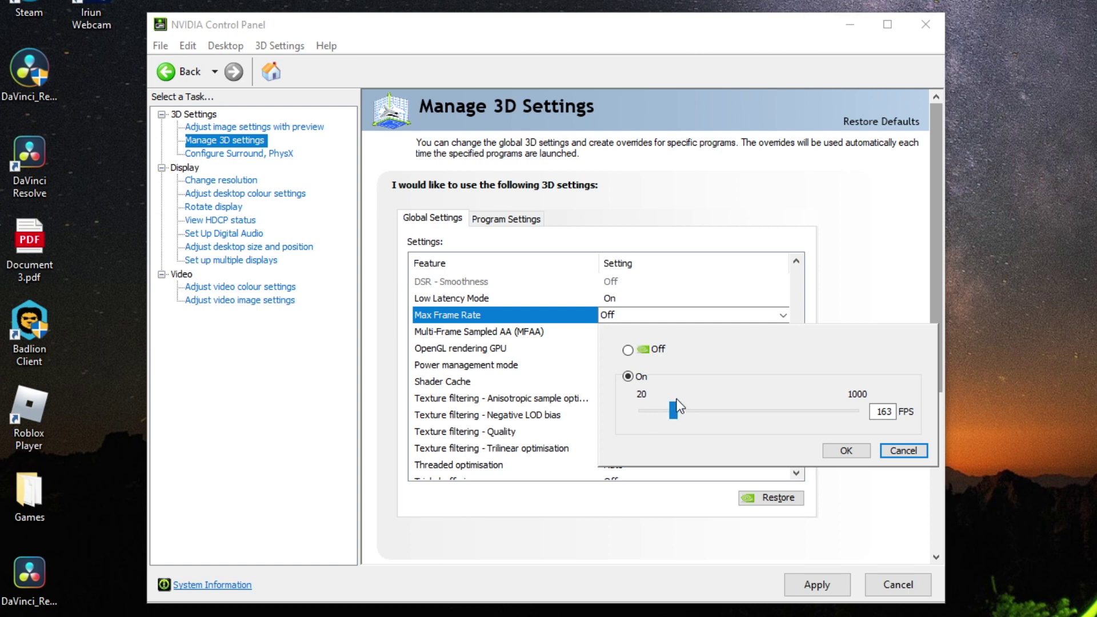
pyautogui.click(630, 351)
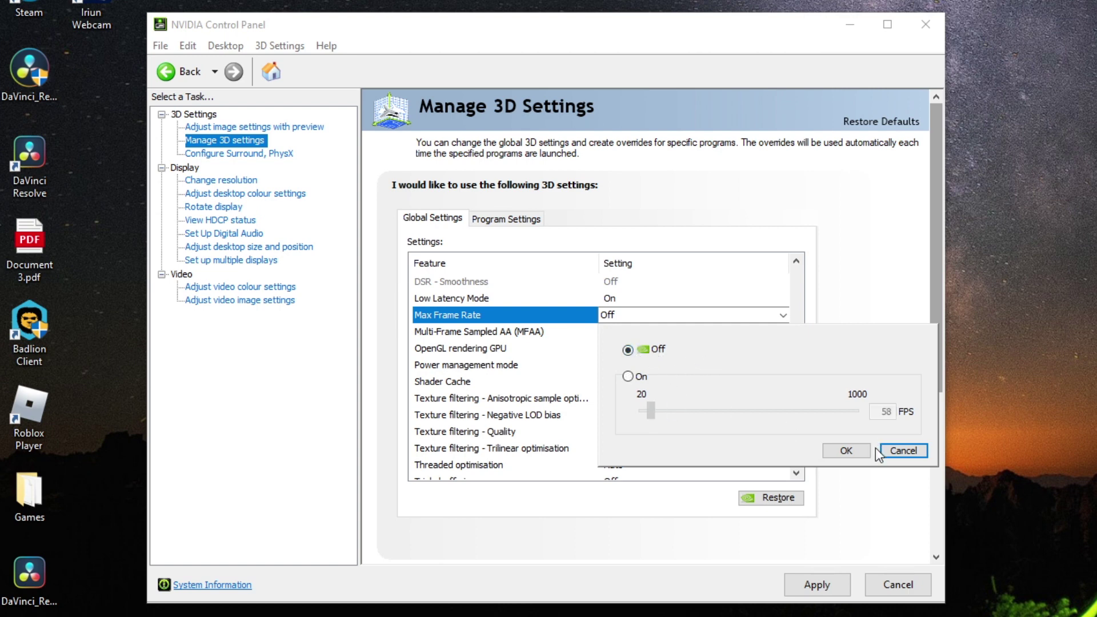
pyautogui.click(846, 451)
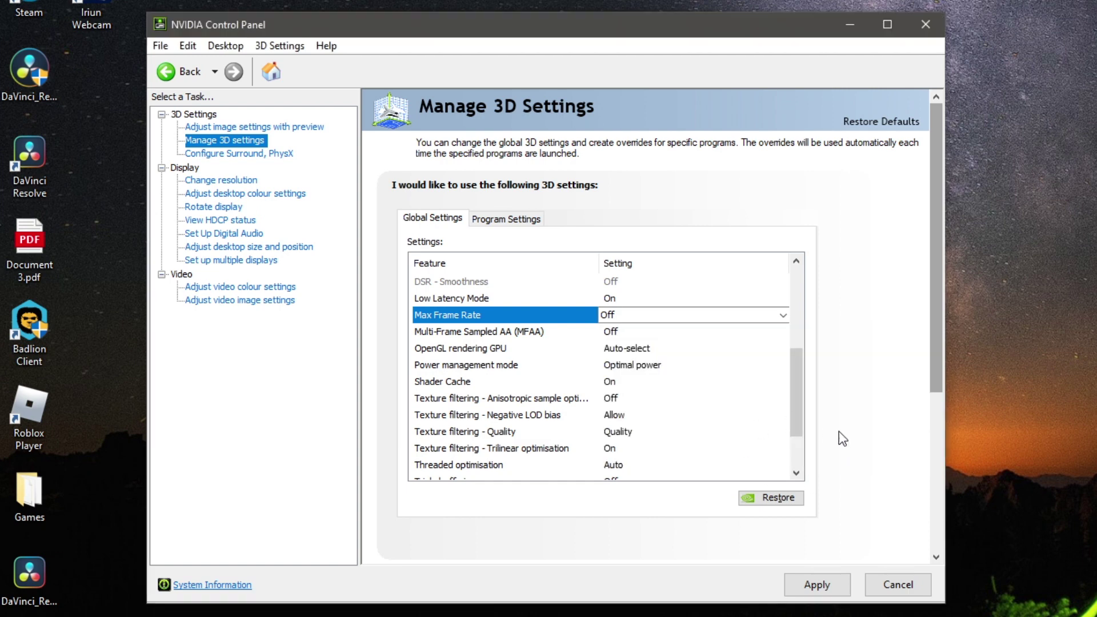
pyautogui.click(631, 354)
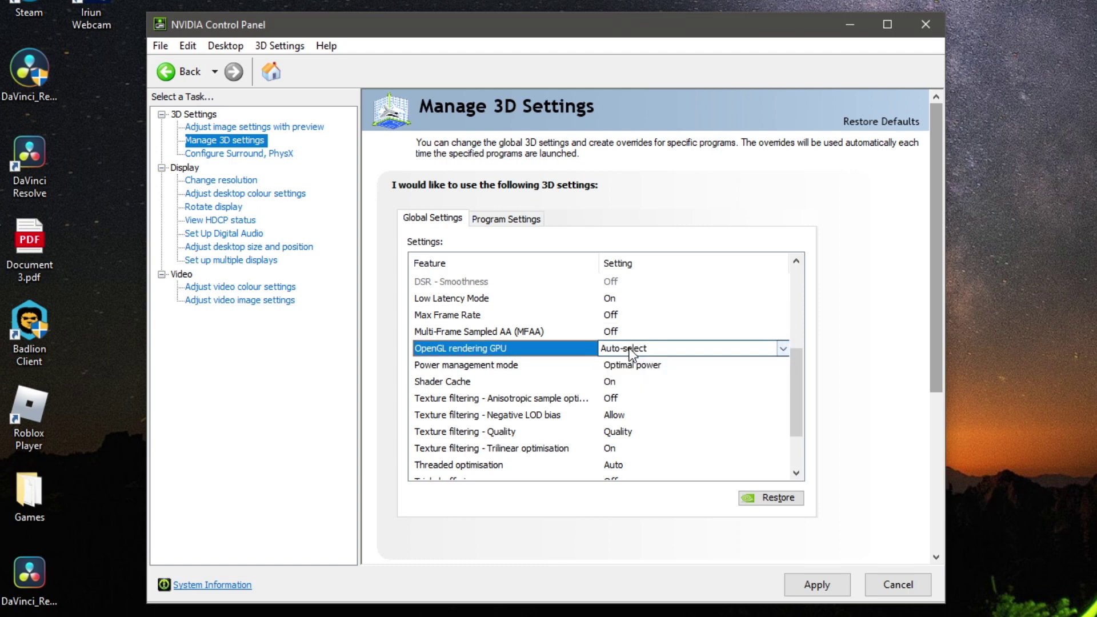
# Step: Set OpenGL rendering GPU to GTX 1660 and Power management mode to Prefer maximum performance
pyautogui.click(628, 347)
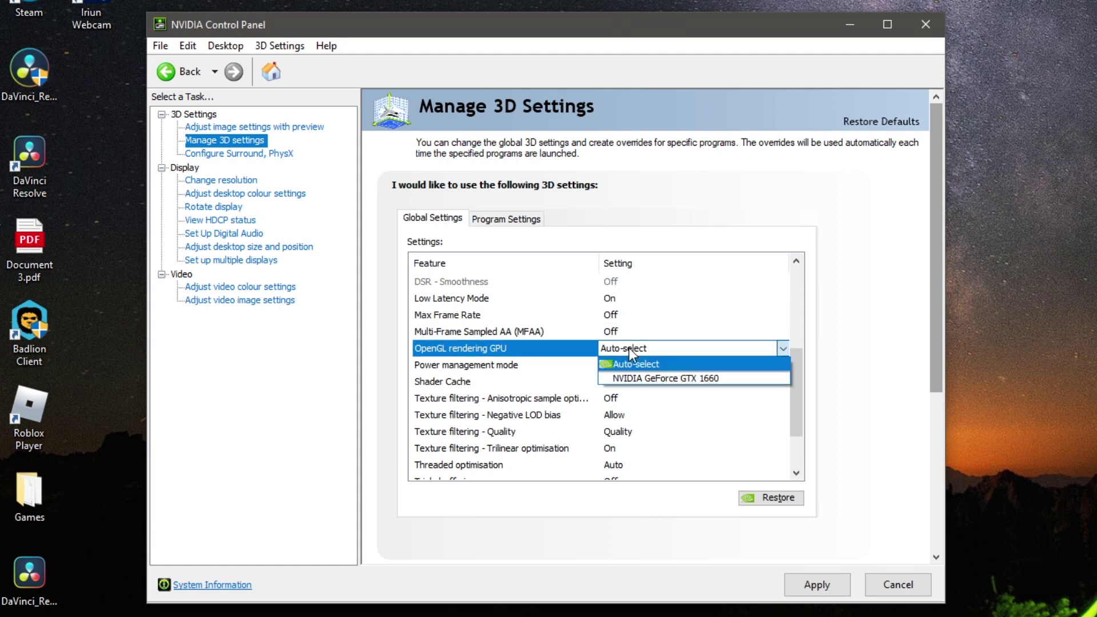
pyautogui.click(645, 378)
pyautogui.click(475, 369)
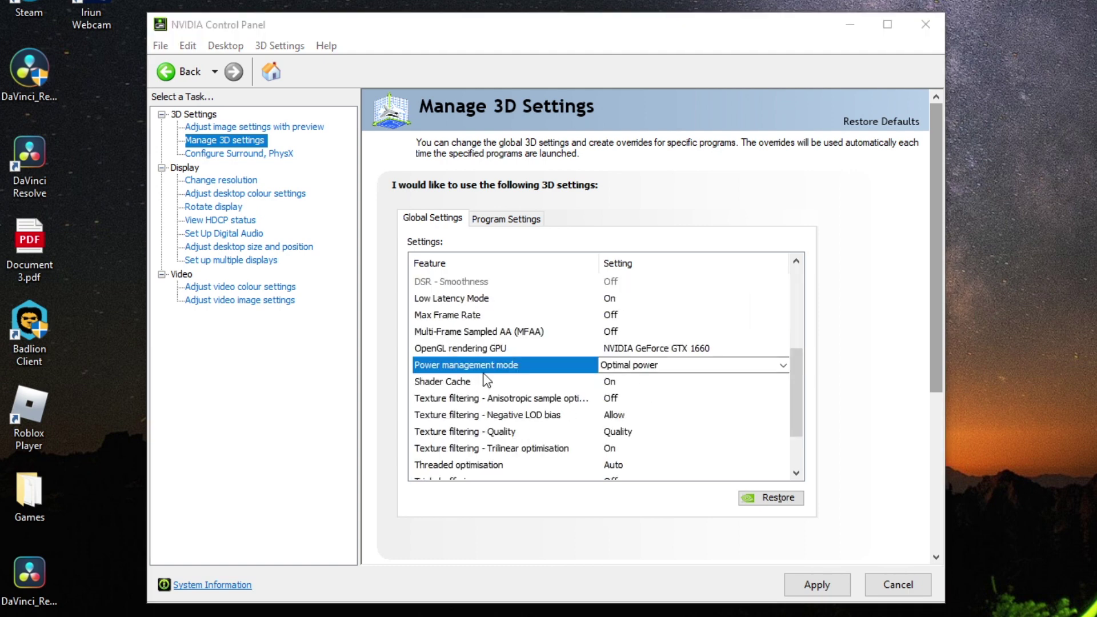
pyautogui.click(607, 364)
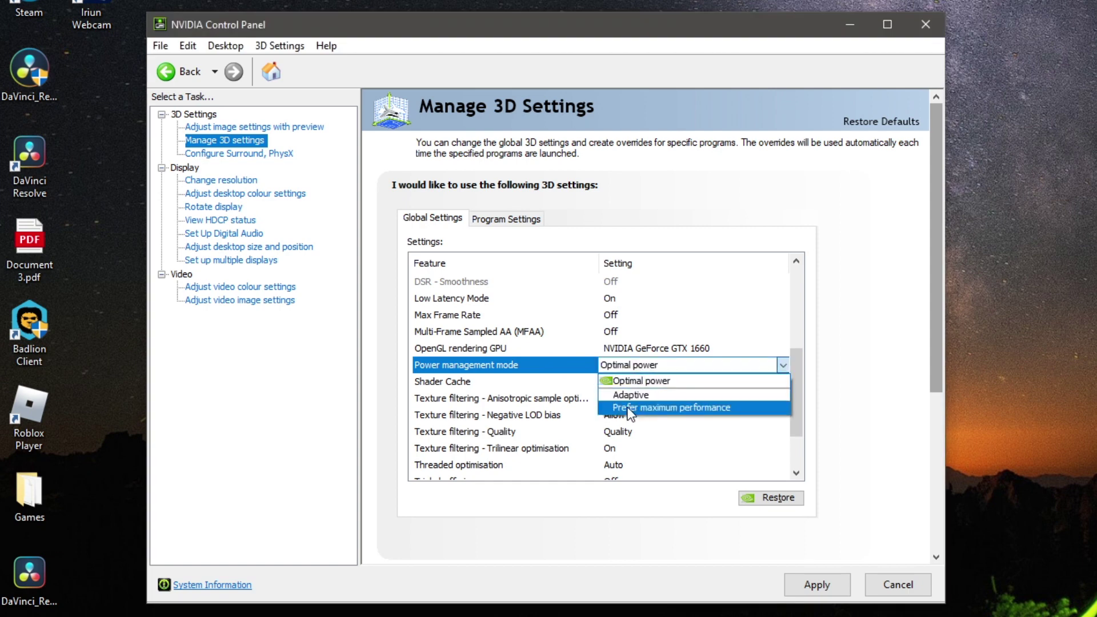
pyautogui.click(630, 408)
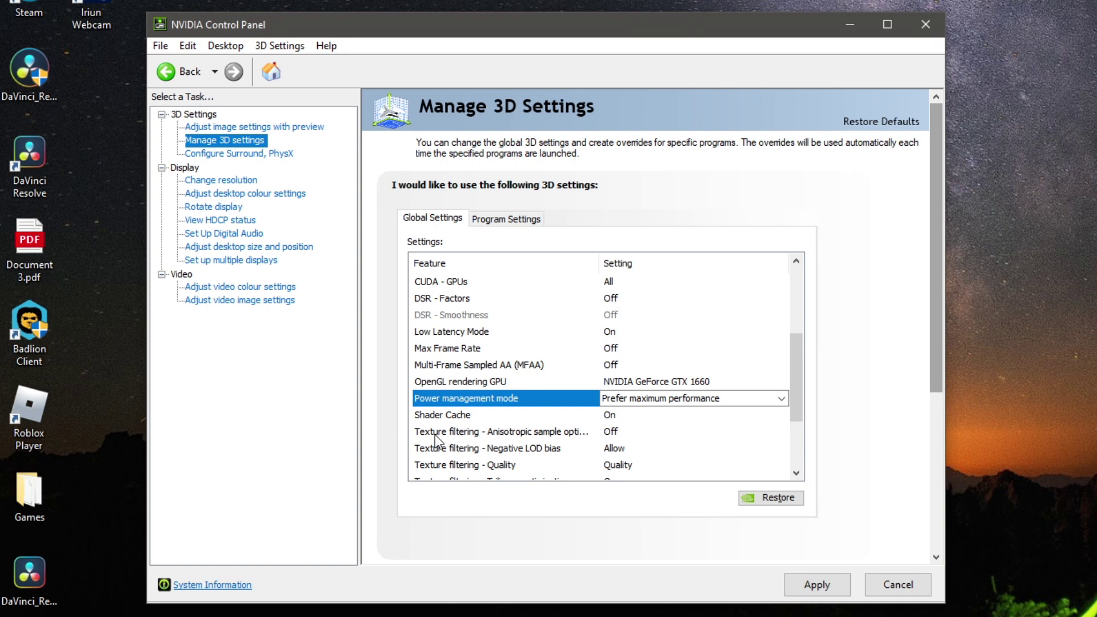
# Step: Turn Texture filtering - Anisotropic sample optimisation On
pyautogui.click(619, 431)
pyautogui.click(620, 434)
pyautogui.click(628, 457)
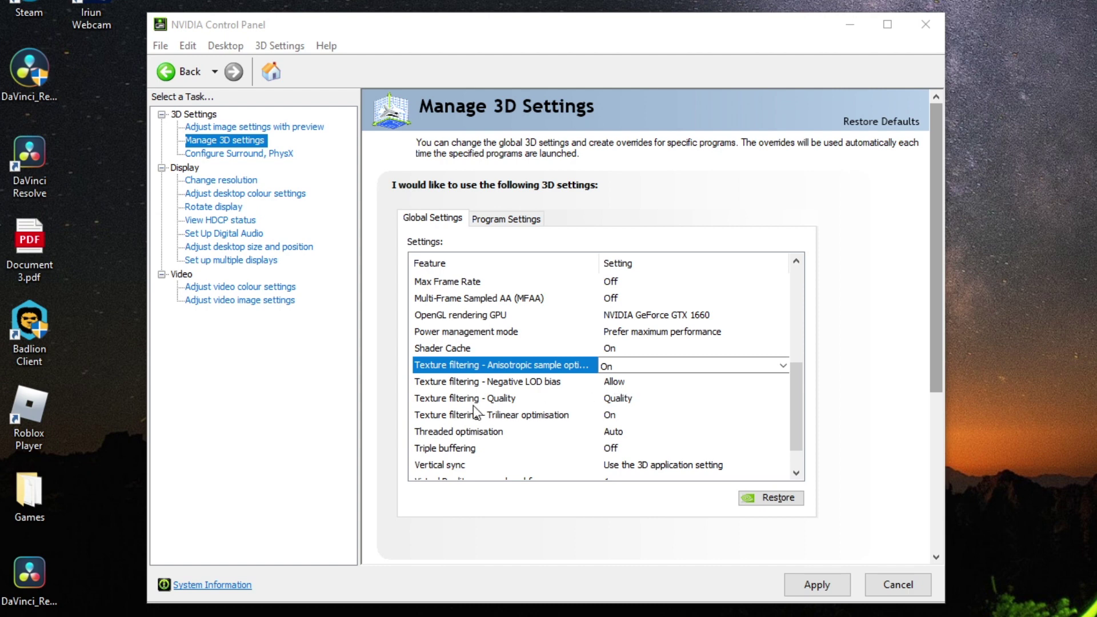
# Step: Set Texture filtering - Quality to High performance
pyautogui.click(631, 397)
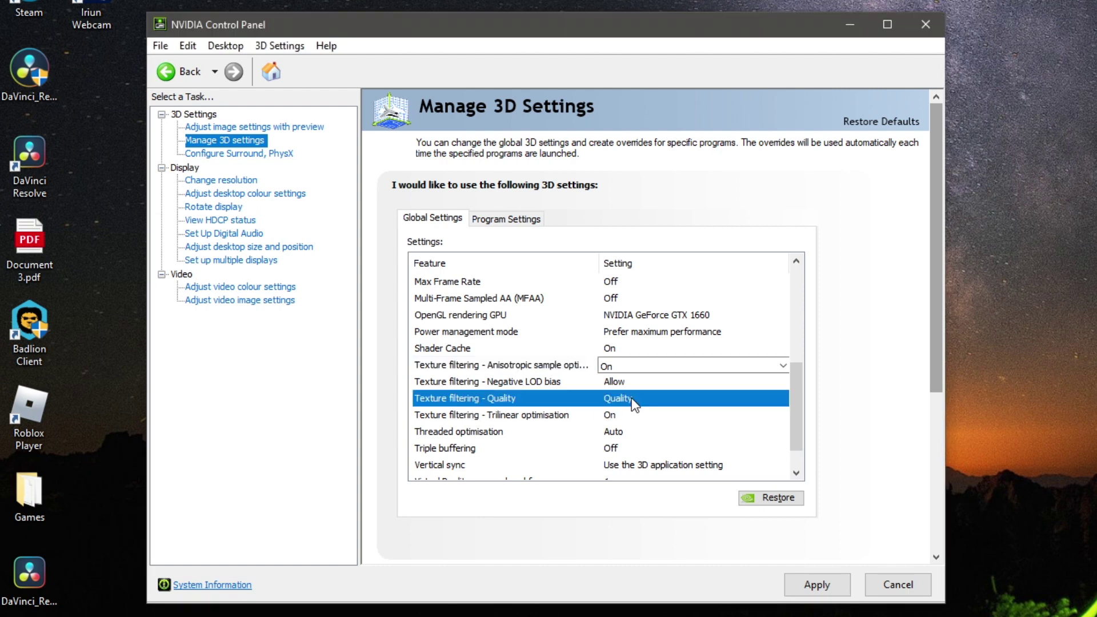
pyautogui.click(632, 398)
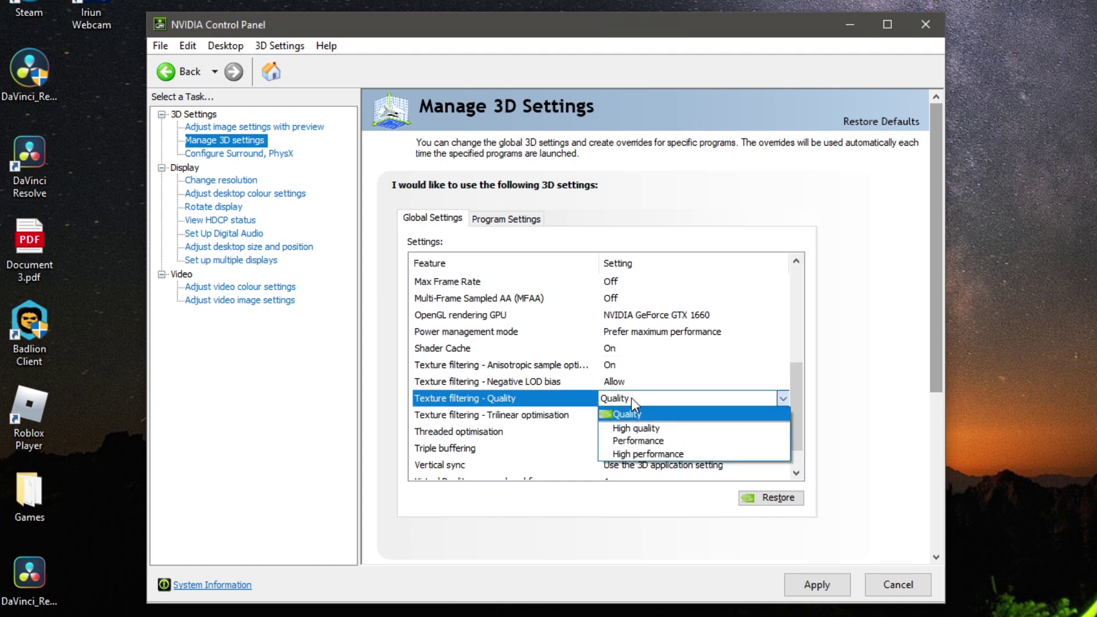
pyautogui.click(650, 452)
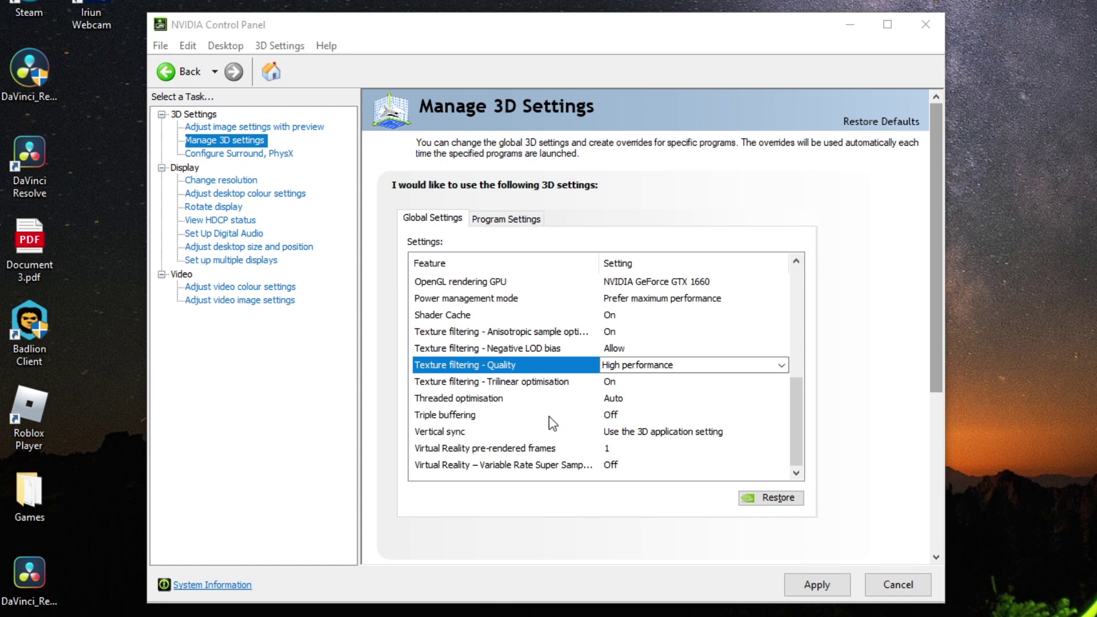
# Step: Turn Vertical sync off and apply the global 3D settings
pyautogui.click(638, 431)
pyautogui.click(638, 431)
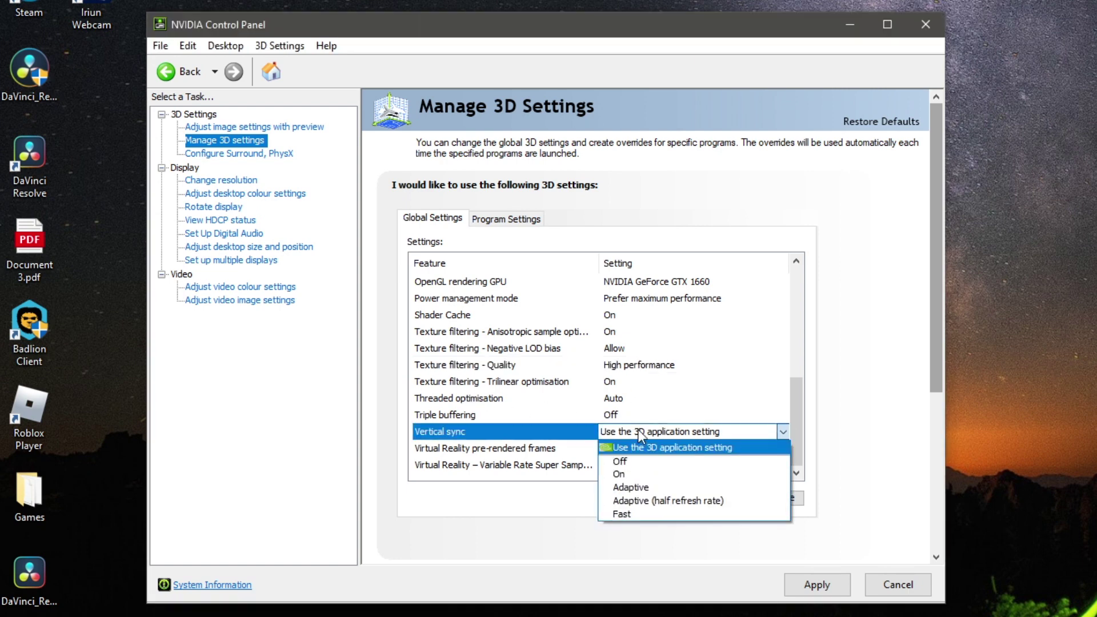
pyautogui.click(635, 463)
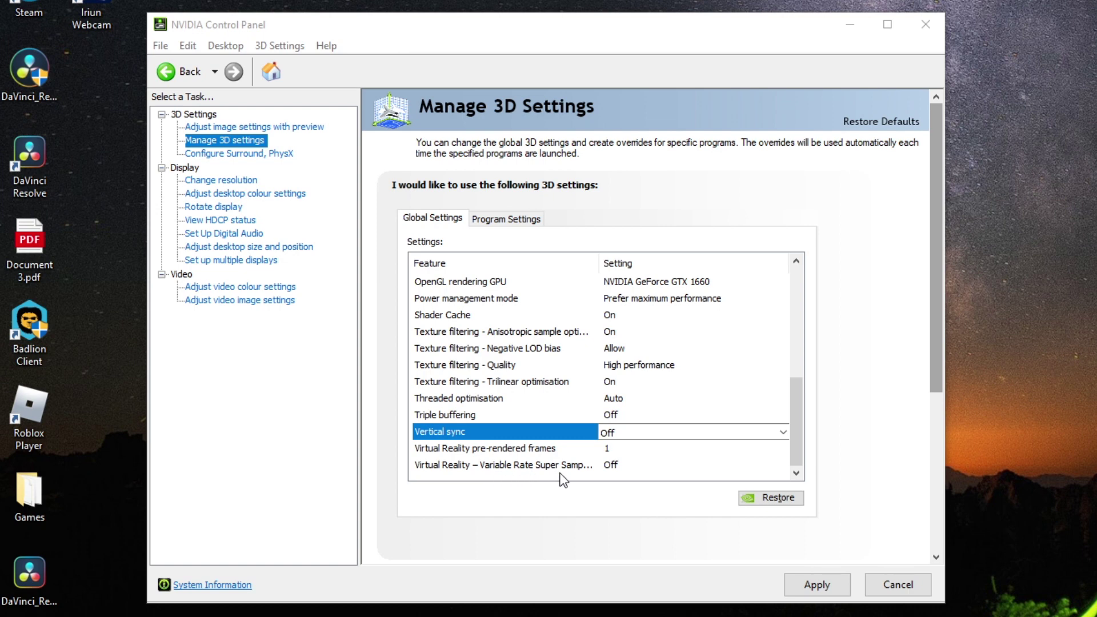
pyautogui.click(681, 550)
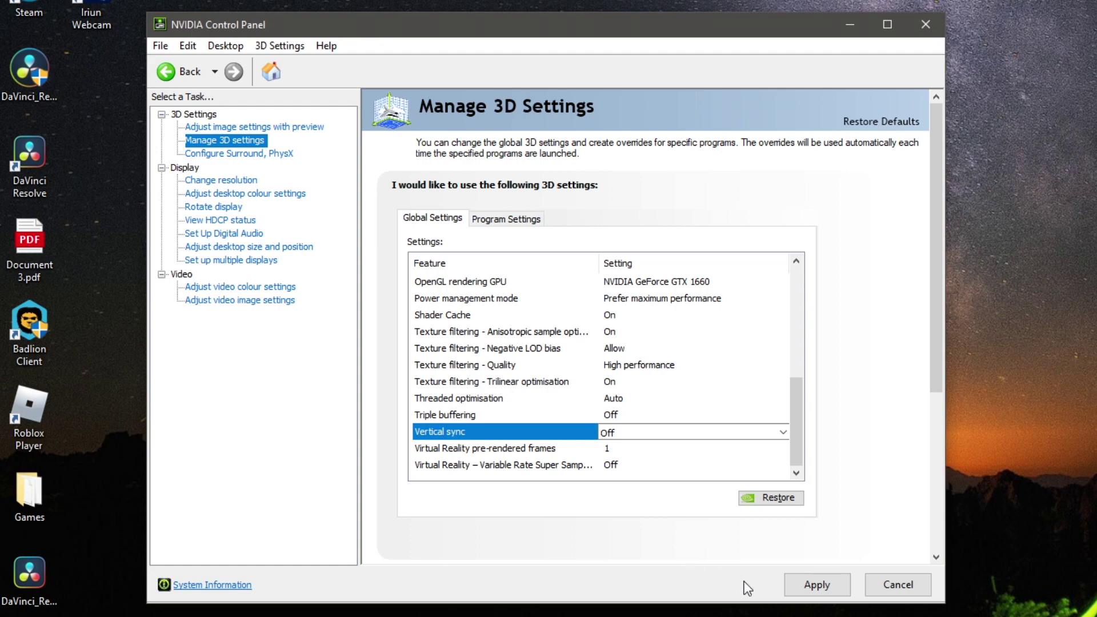
pyautogui.click(830, 584)
pyautogui.click(246, 154)
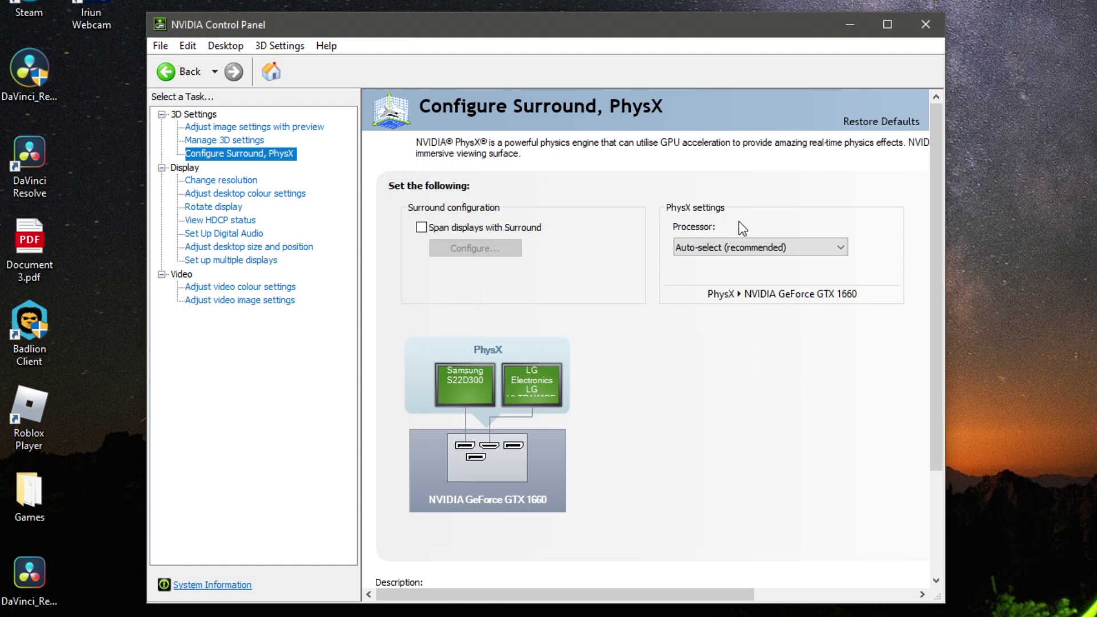
# Step: Make the NVIDIA GeForce GTX 1660 the PhysX processor and apply it
pyautogui.click(746, 247)
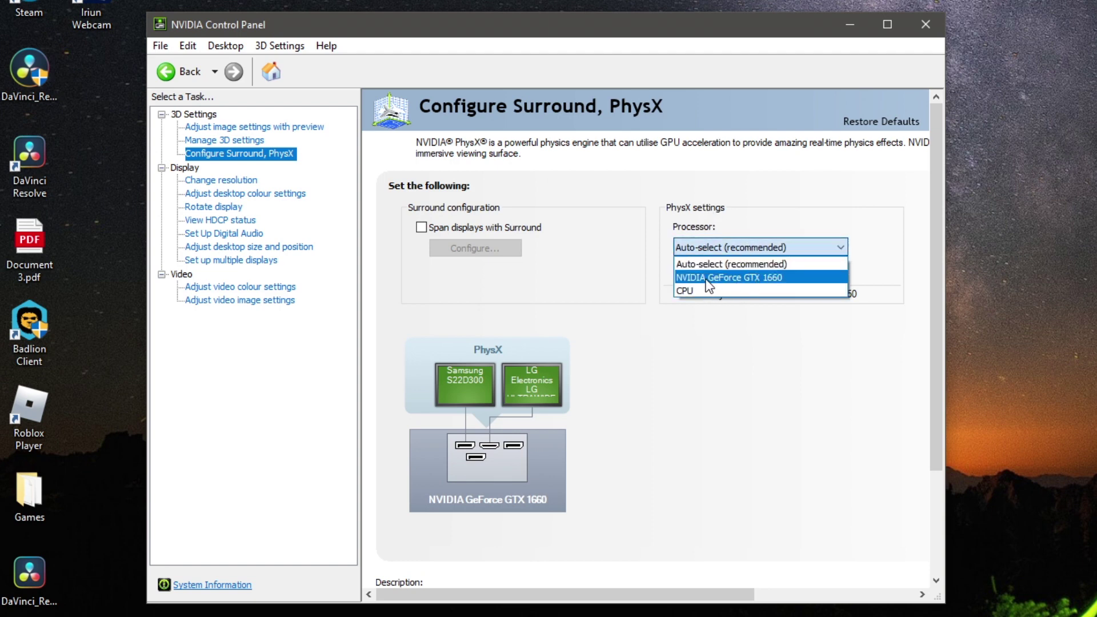
pyautogui.click(767, 279)
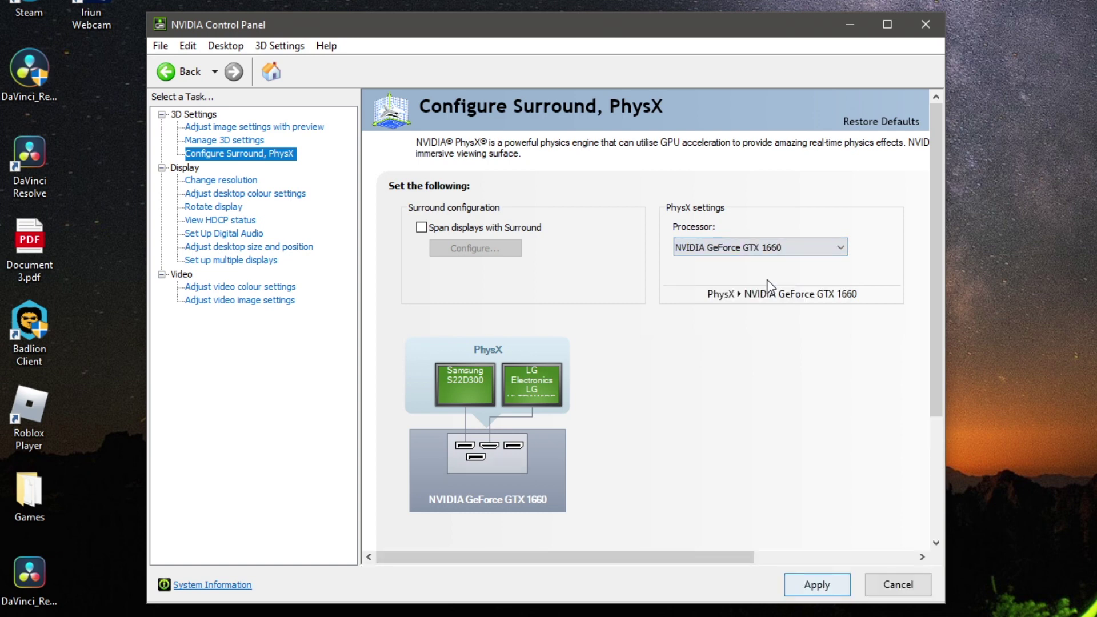
pyautogui.click(817, 585)
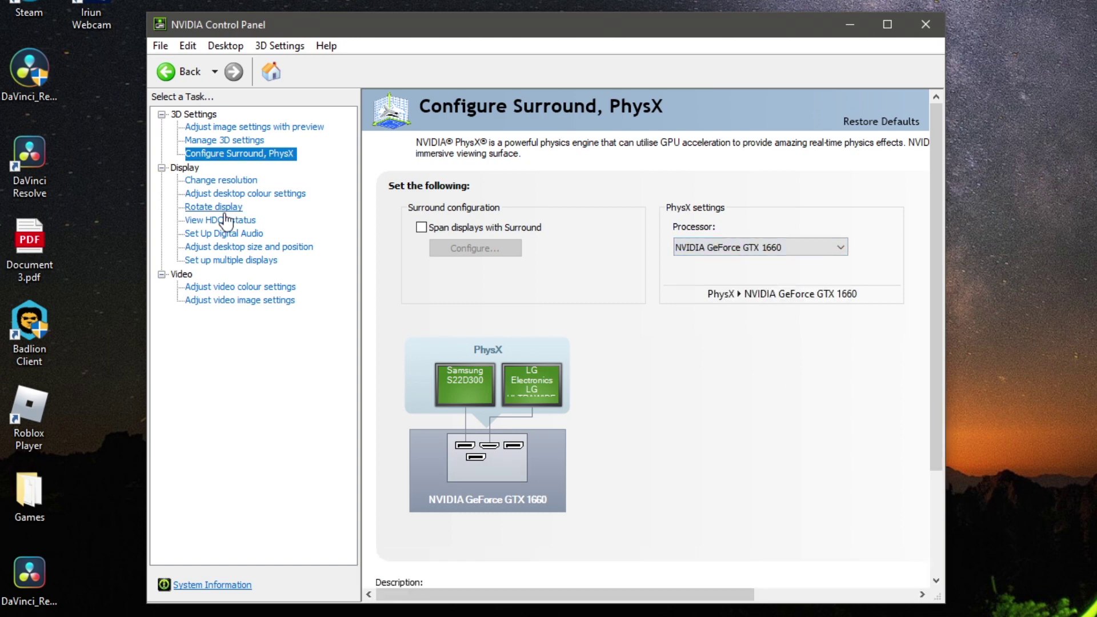
pyautogui.click(217, 180)
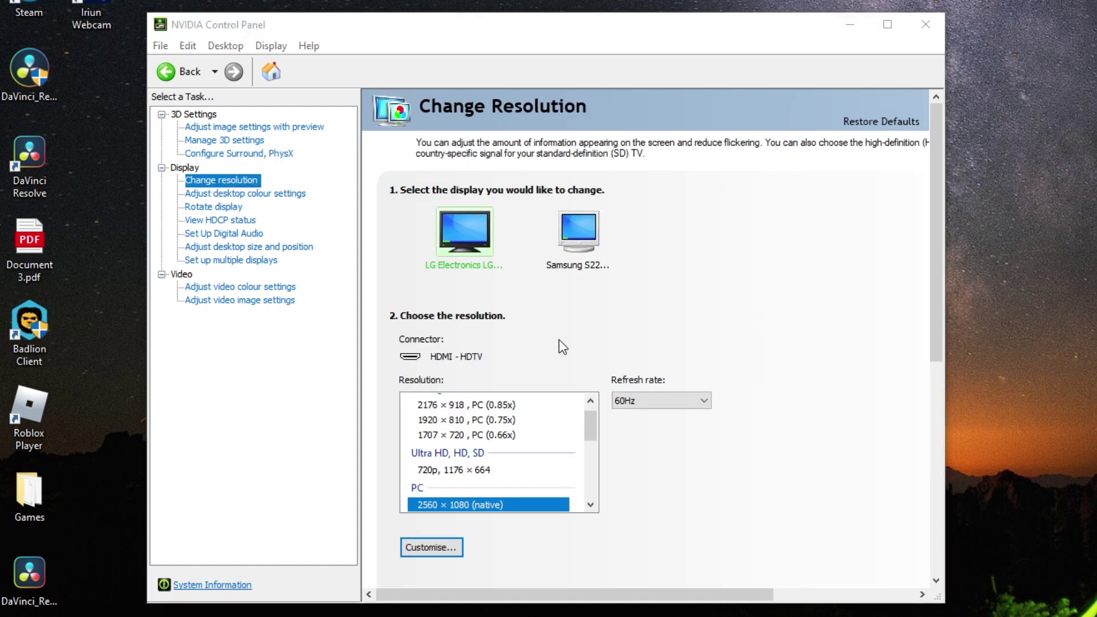
# Step: Keep the LG display's refresh rate at 60Hz
pyautogui.scroll(-1, 536, 305)
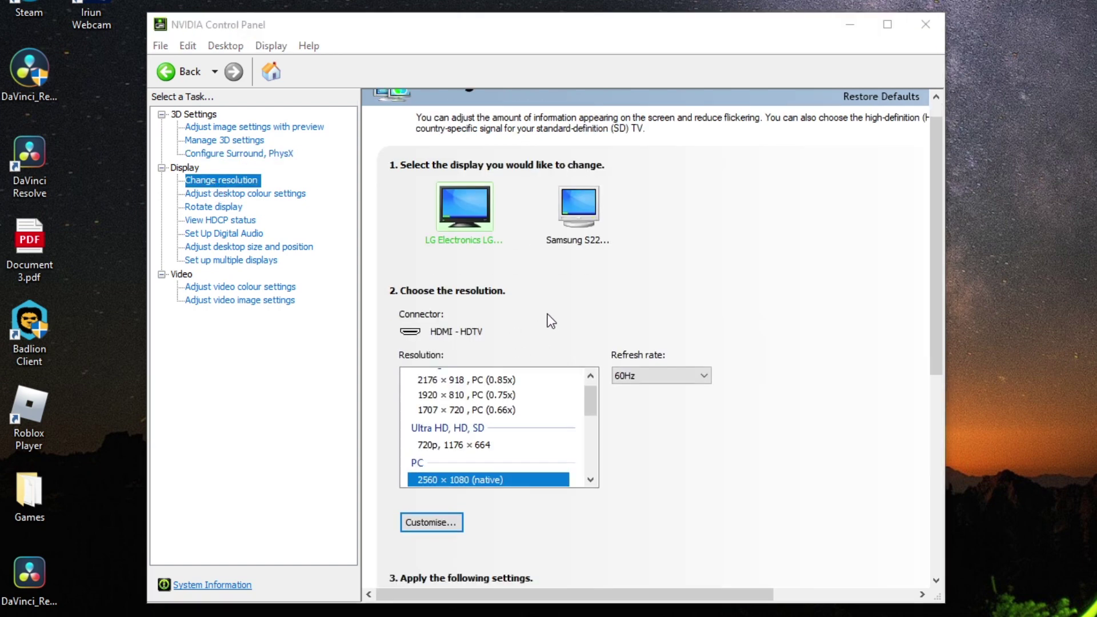
pyautogui.click(666, 378)
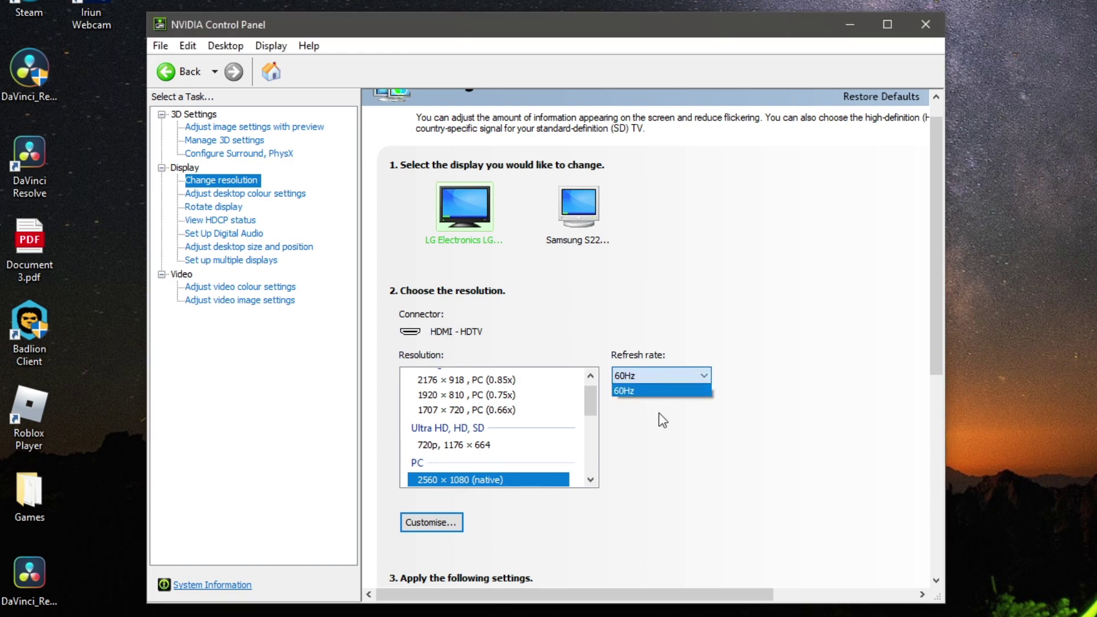
pyautogui.click(632, 390)
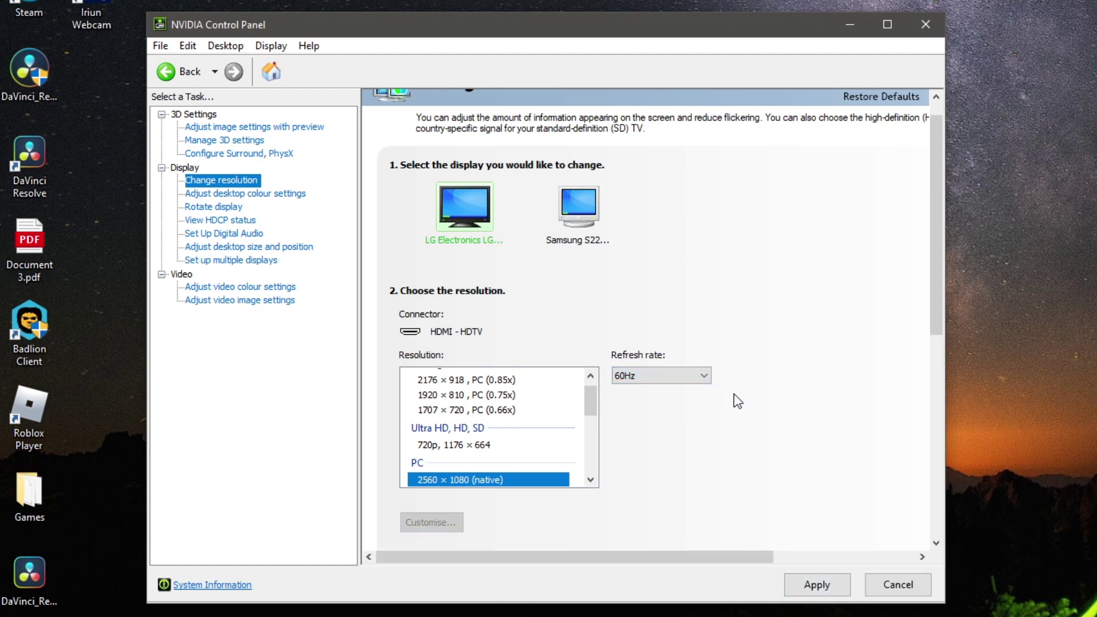
# Step: Switch the LG display to NVIDIA colour settings, comparing it with the Samsung display
pyautogui.scroll(-4, 734, 396)
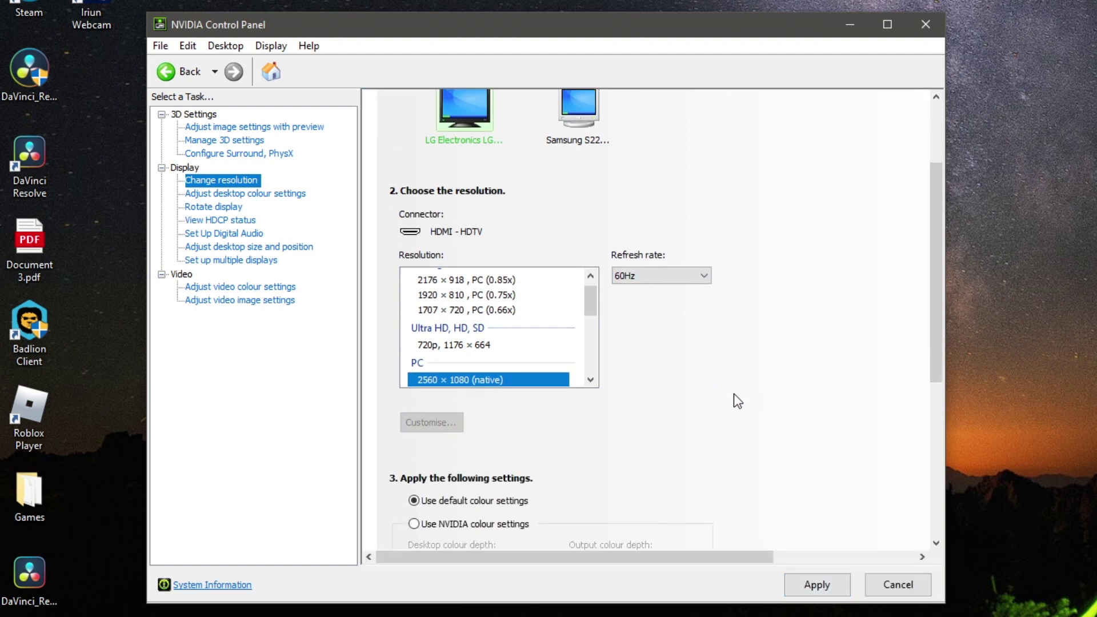
pyautogui.scroll(-6, 733, 394)
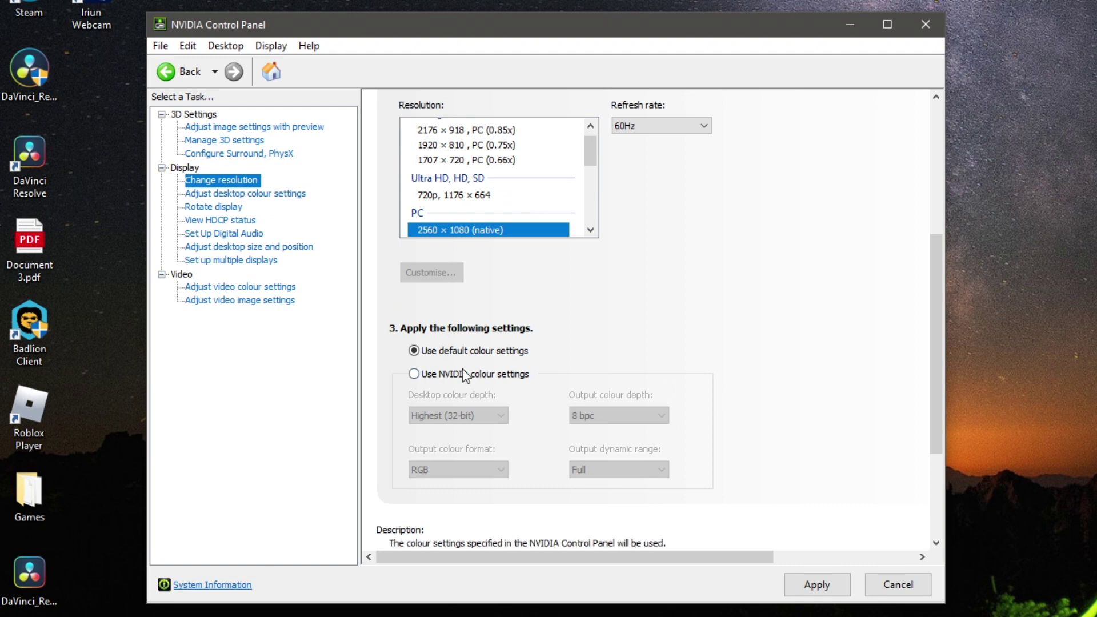
pyautogui.click(479, 379)
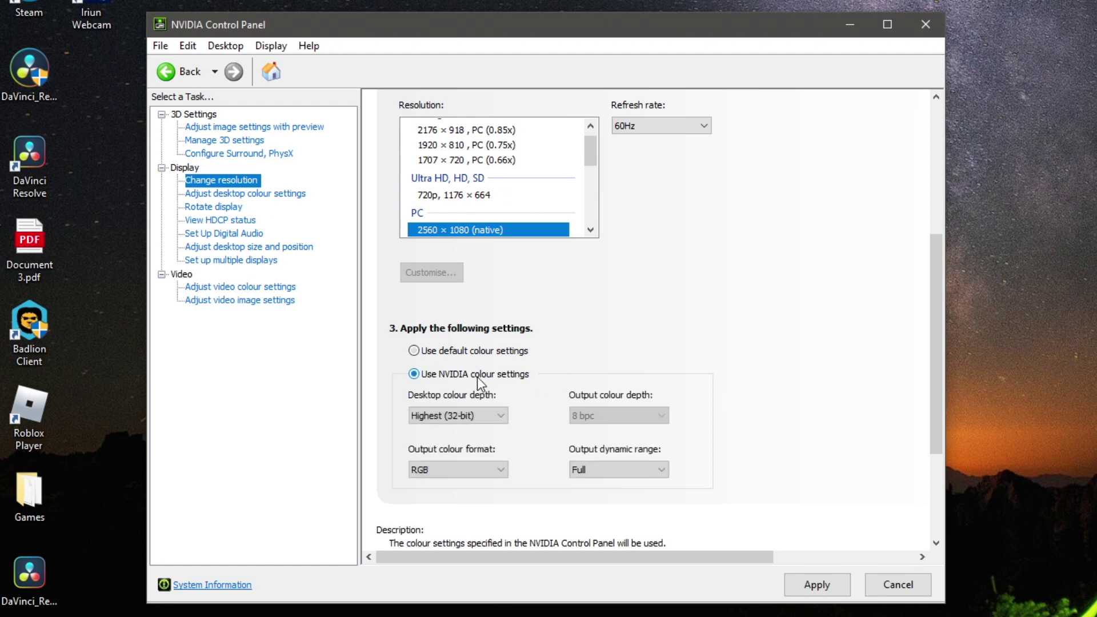
pyautogui.click(599, 227)
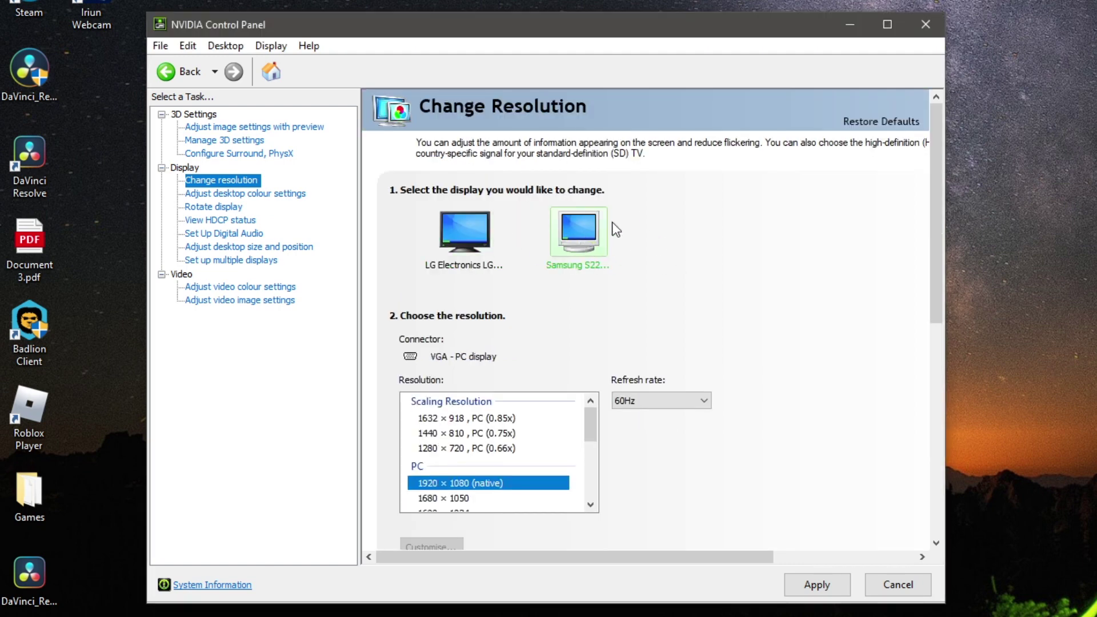
pyautogui.click(464, 231)
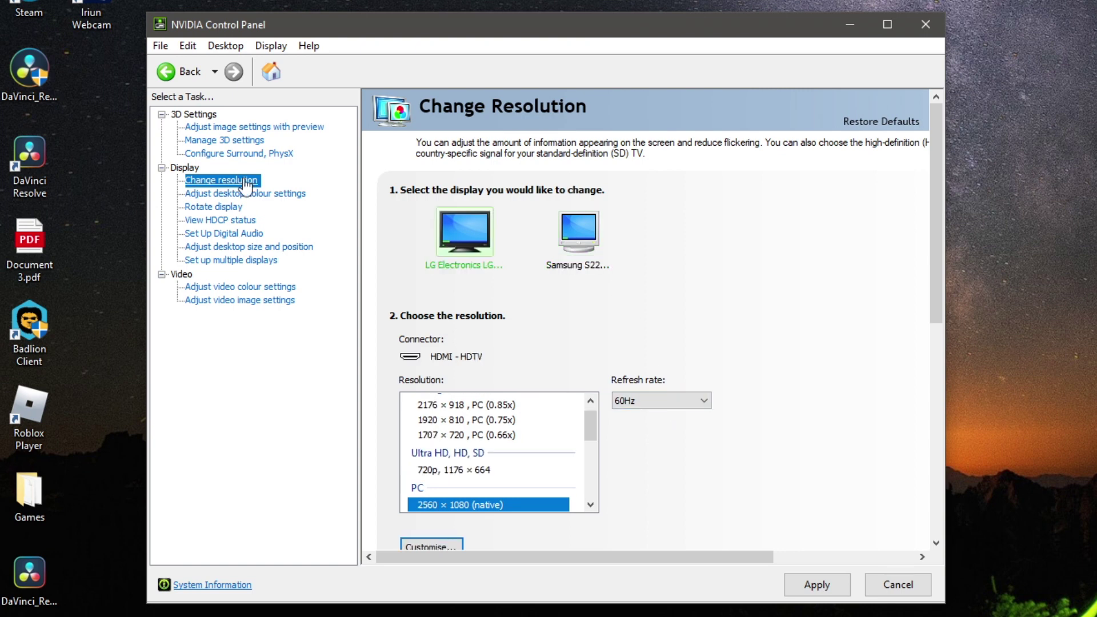
# Step: Review the desktop colour sliders, leaving digital vibrance at 50% and gamma at 1.00
pyautogui.click(194, 195)
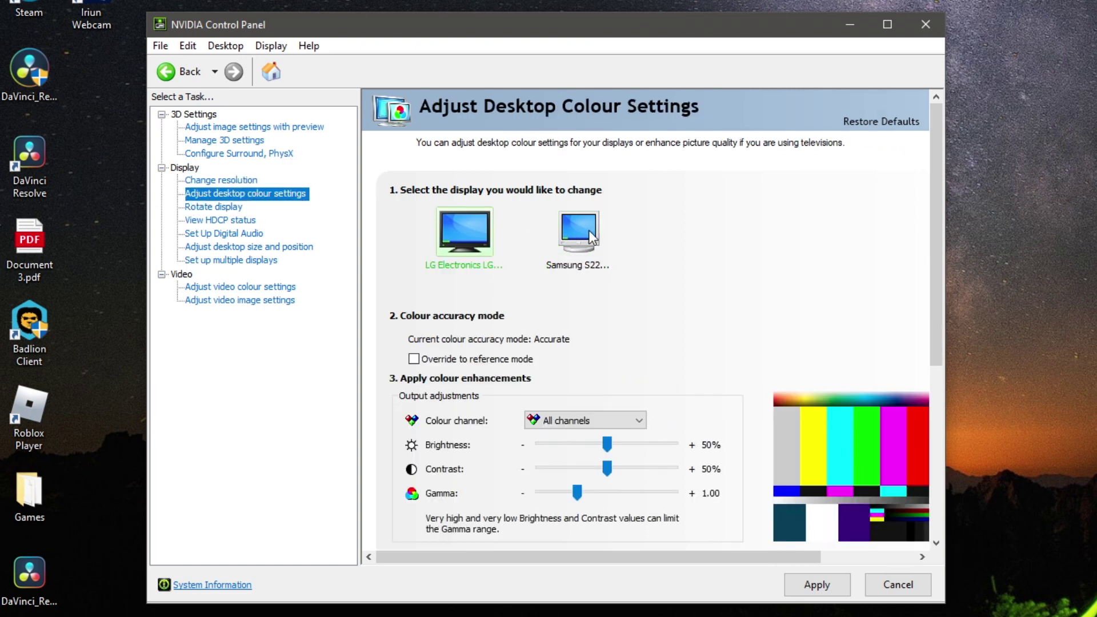
pyautogui.moveTo(938, 196); pyautogui.dragTo(936, 390)
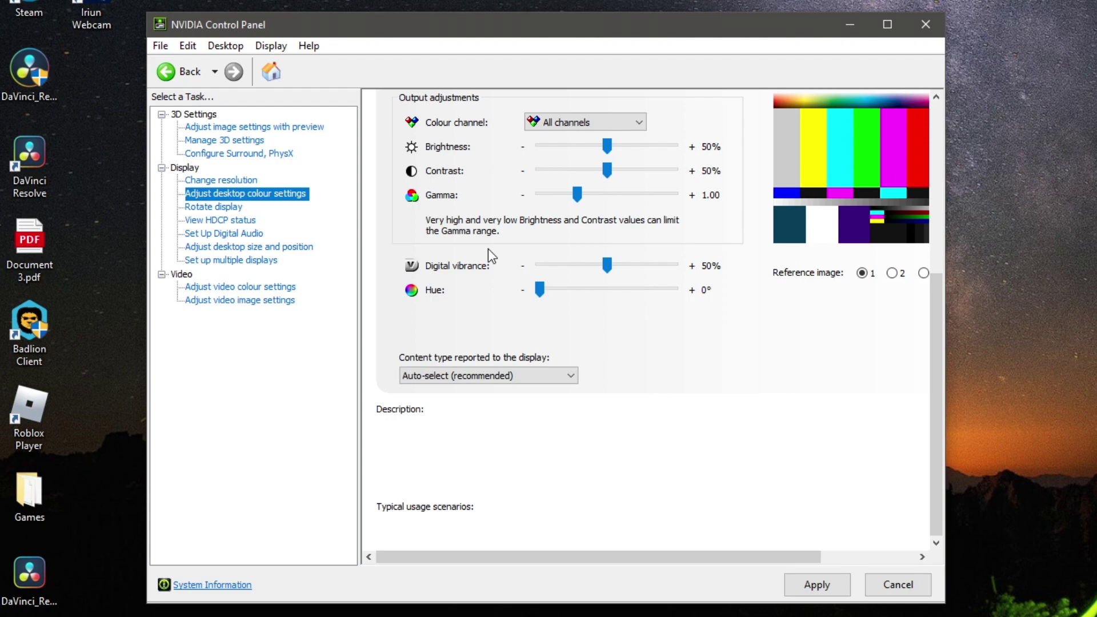
pyautogui.scroll(5, 488, 249)
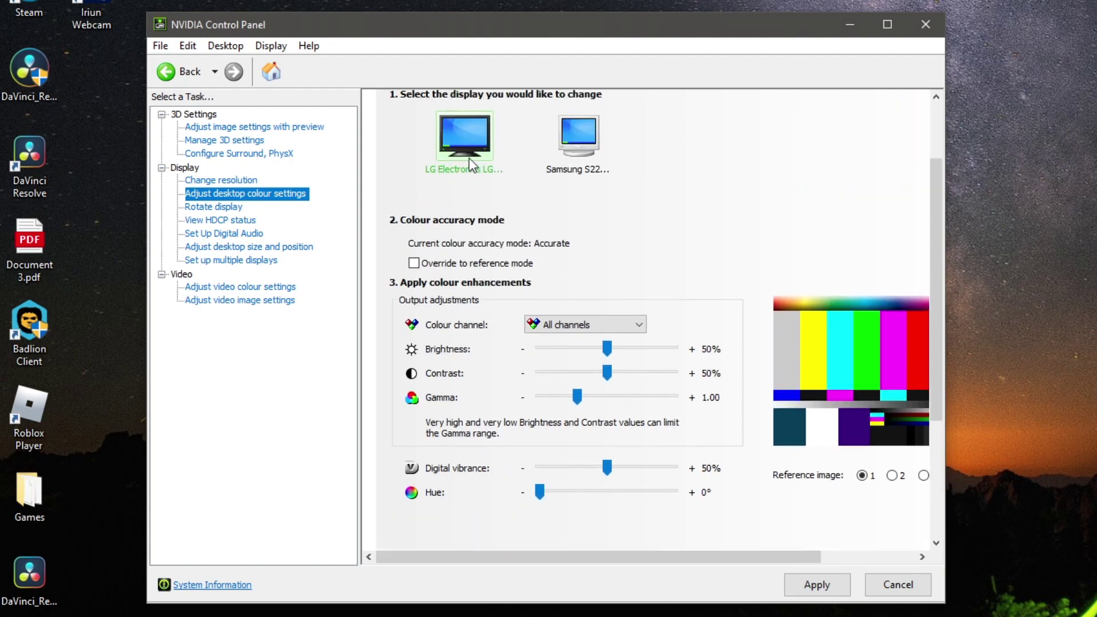
pyautogui.scroll(-4, 444, 269)
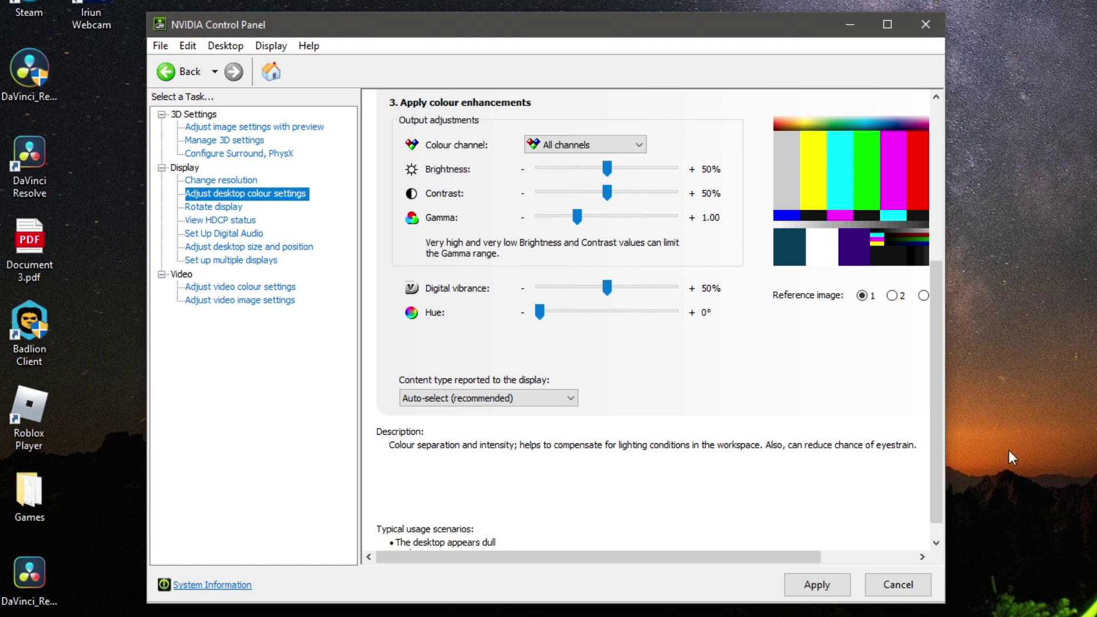
pyautogui.click(828, 588)
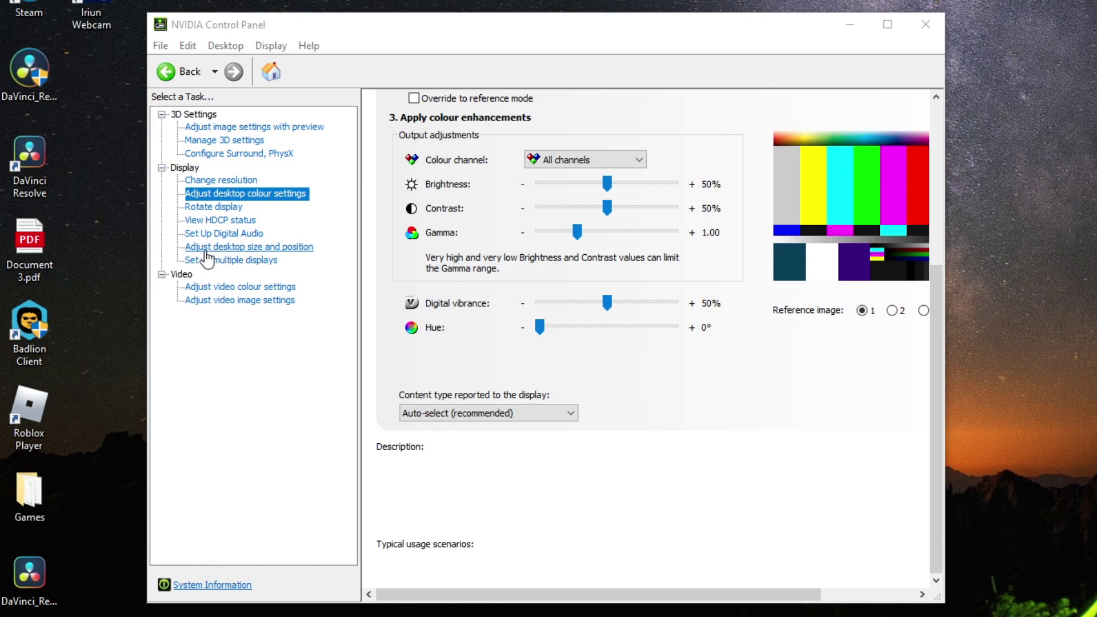
pyautogui.click(229, 247)
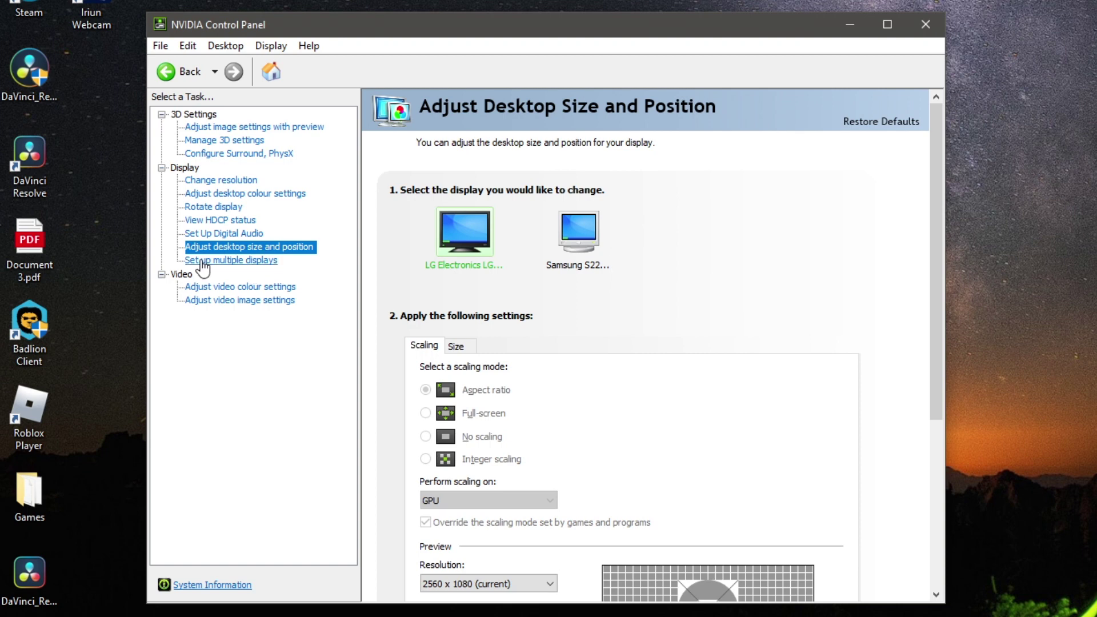
# Step: Check the two-display arrangement on the Set up multiple displays page
pyautogui.click(240, 262)
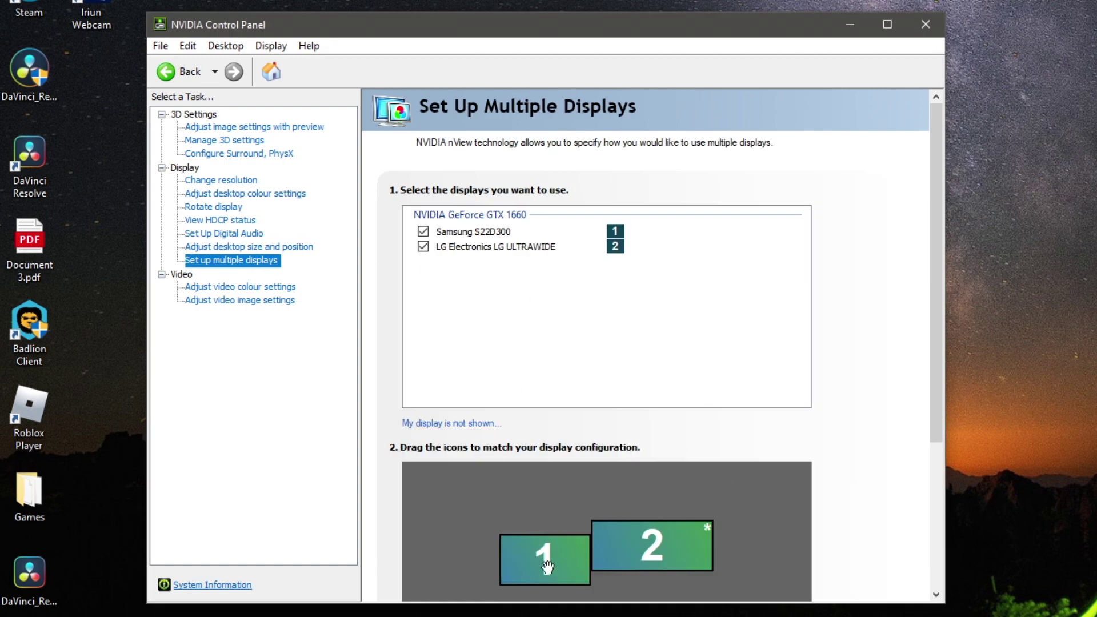
pyautogui.scroll(-4, 745, 526)
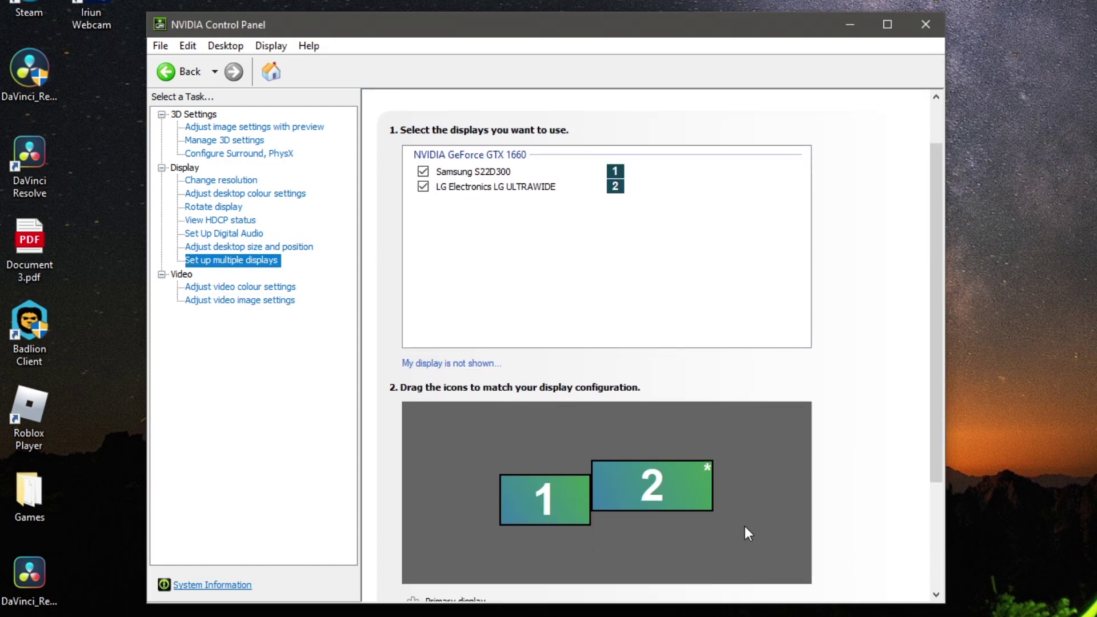
pyautogui.scroll(3, 745, 531)
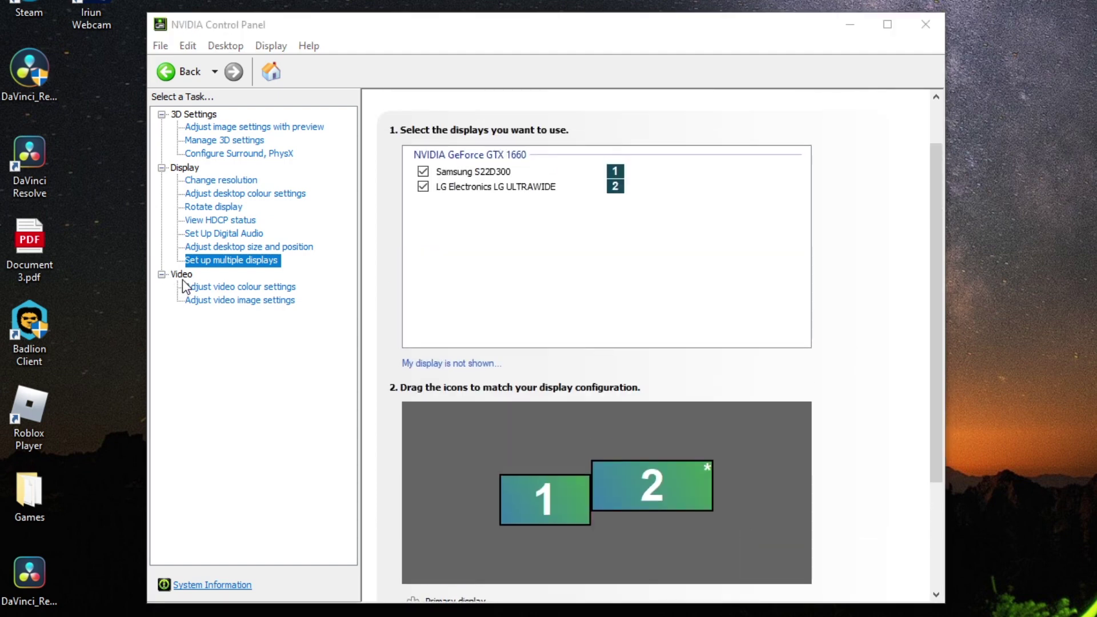
pyautogui.click(213, 287)
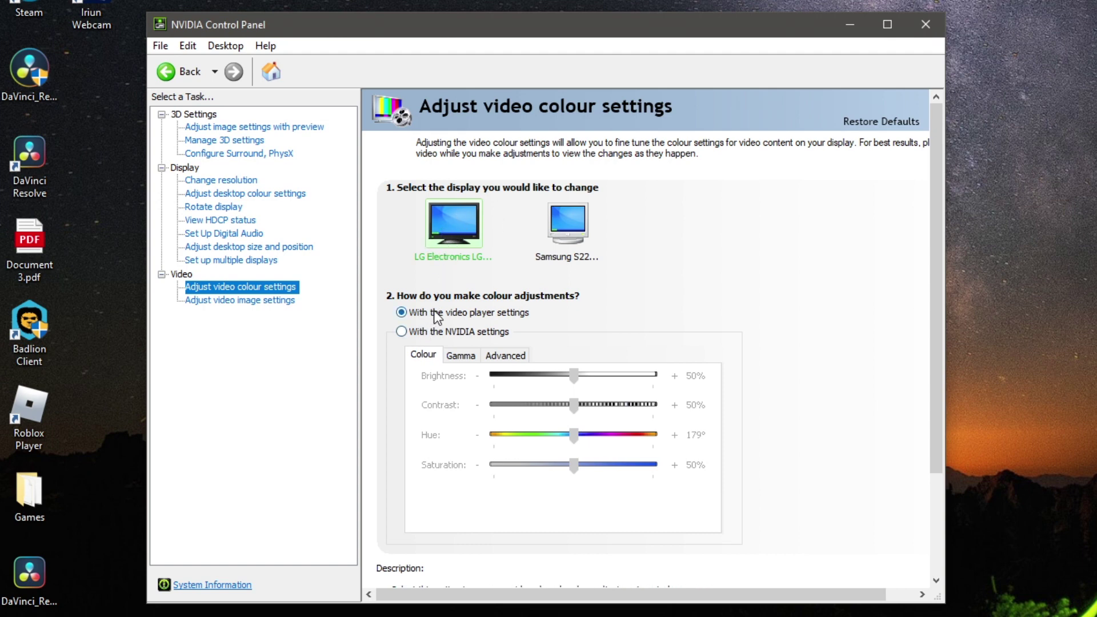
# Step: Set LG video colour to follow NVIDIA settings with Full (0-255) dynamic range
pyautogui.click(413, 334)
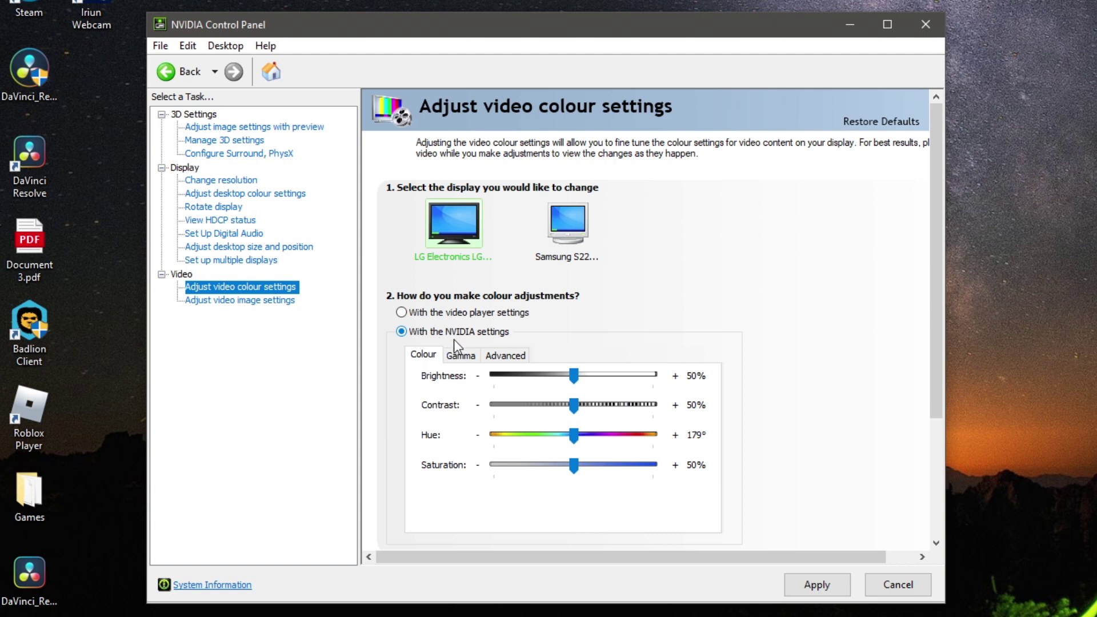
pyautogui.click(493, 360)
pyautogui.click(508, 389)
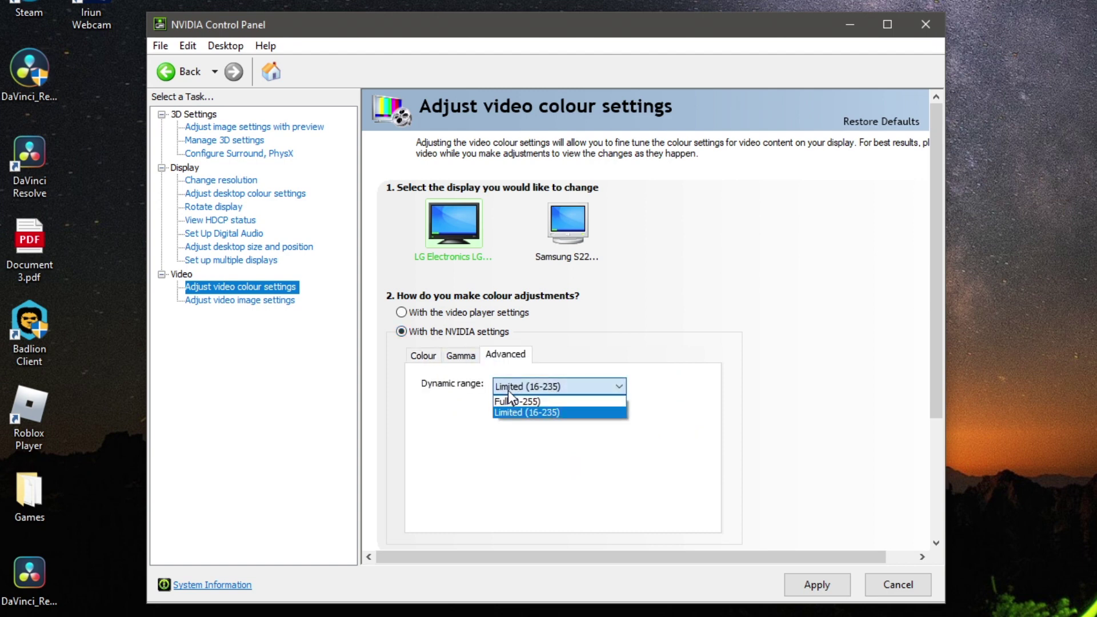
pyautogui.click(512, 399)
# Step: Give the Samsung display NVIDIA video colour with Full (0-255) dynamic range, then close the panel
pyautogui.click(565, 216)
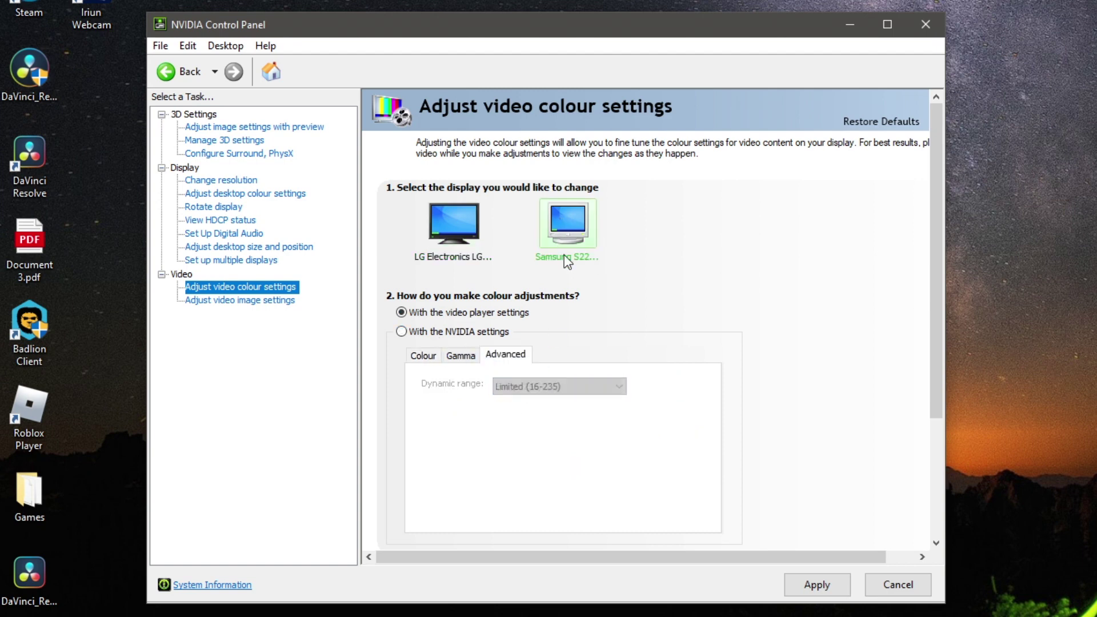
pyautogui.click(465, 335)
pyautogui.click(521, 392)
pyautogui.click(523, 408)
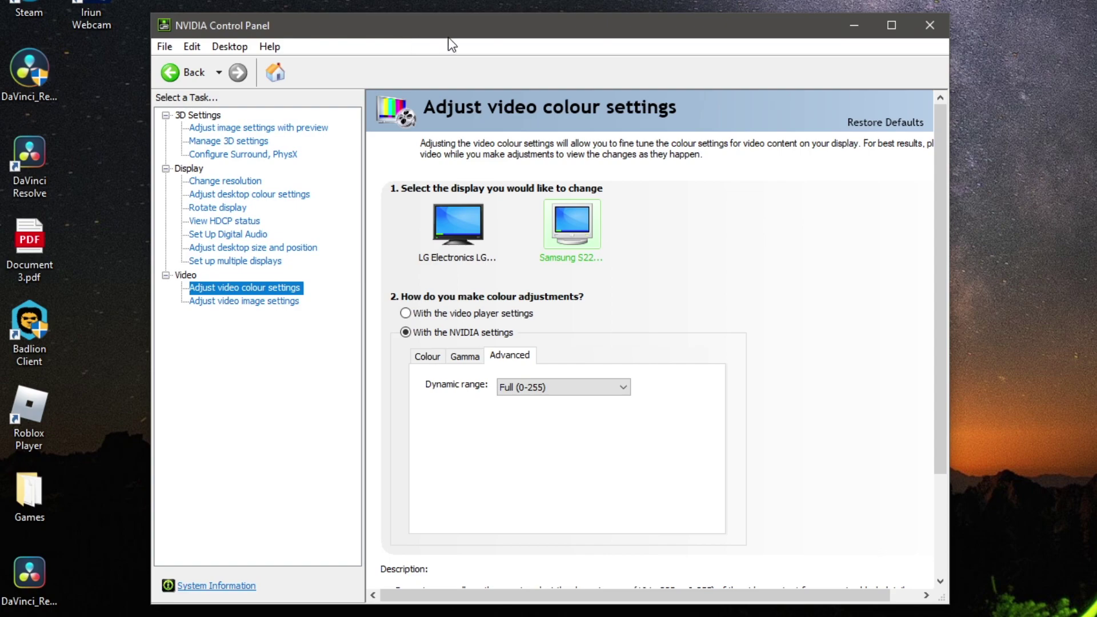
pyautogui.click(930, 25)
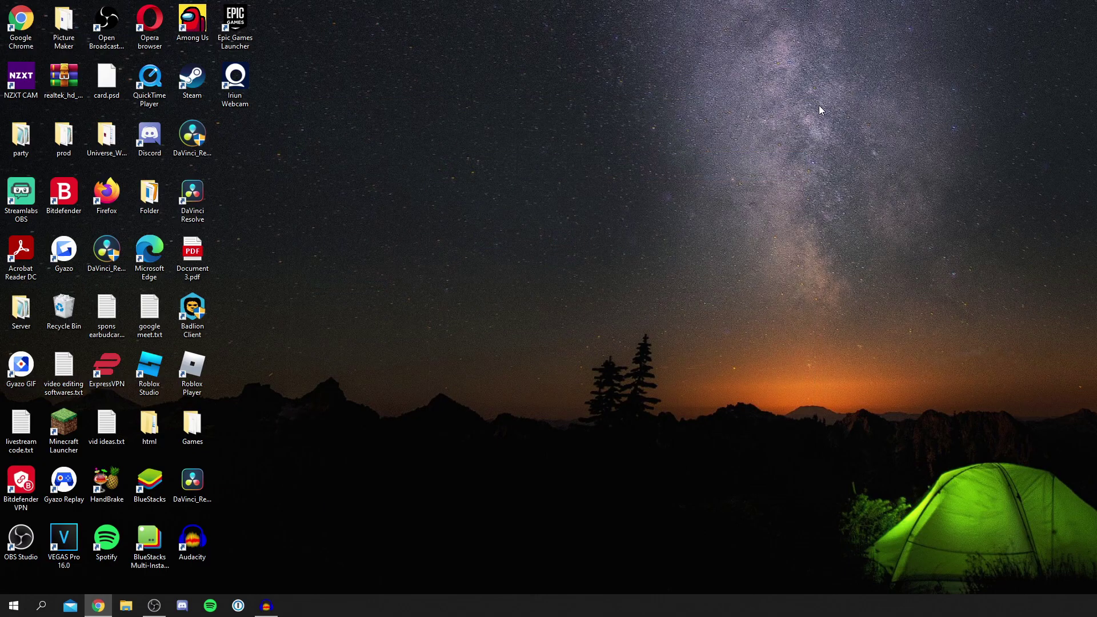